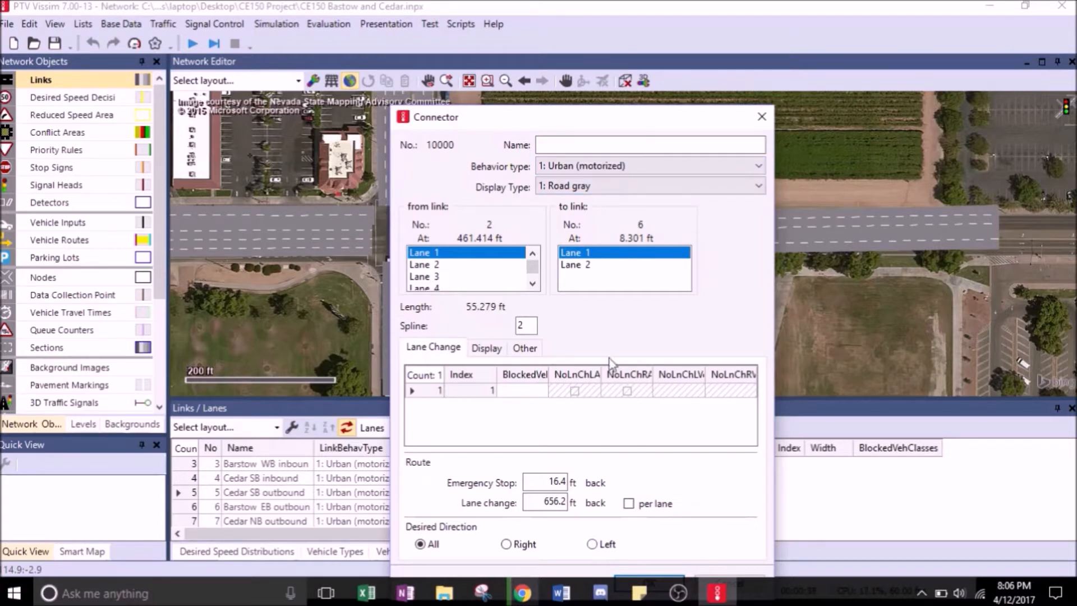
Accept the right-turn connector from lane 1 of link 2 to lane 1 of link 6 (Barstow EB outbound).
drag(589, 122, 615, 72)
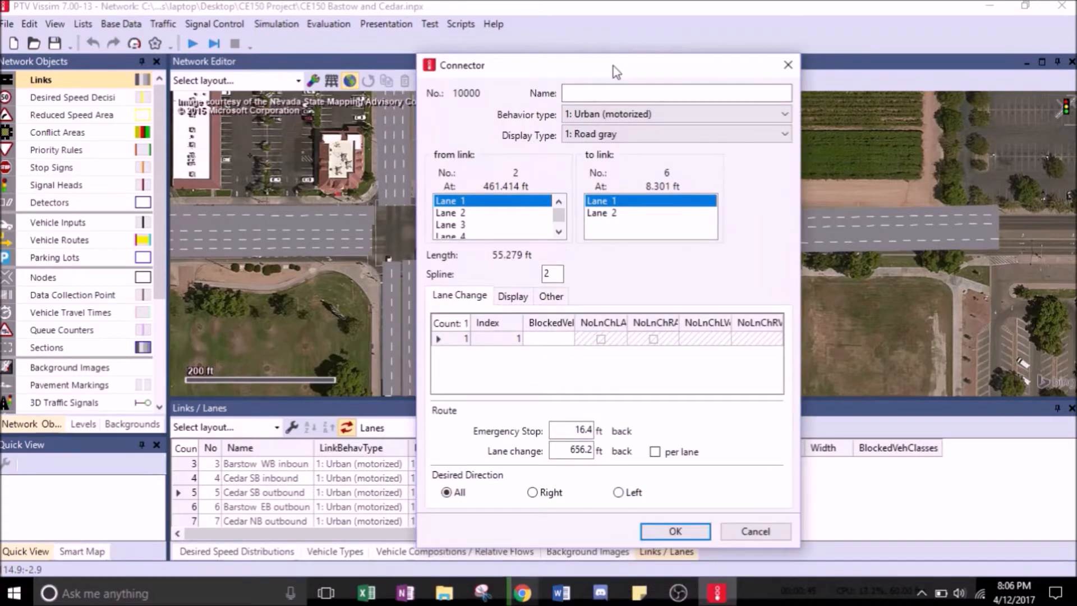
click(673, 533)
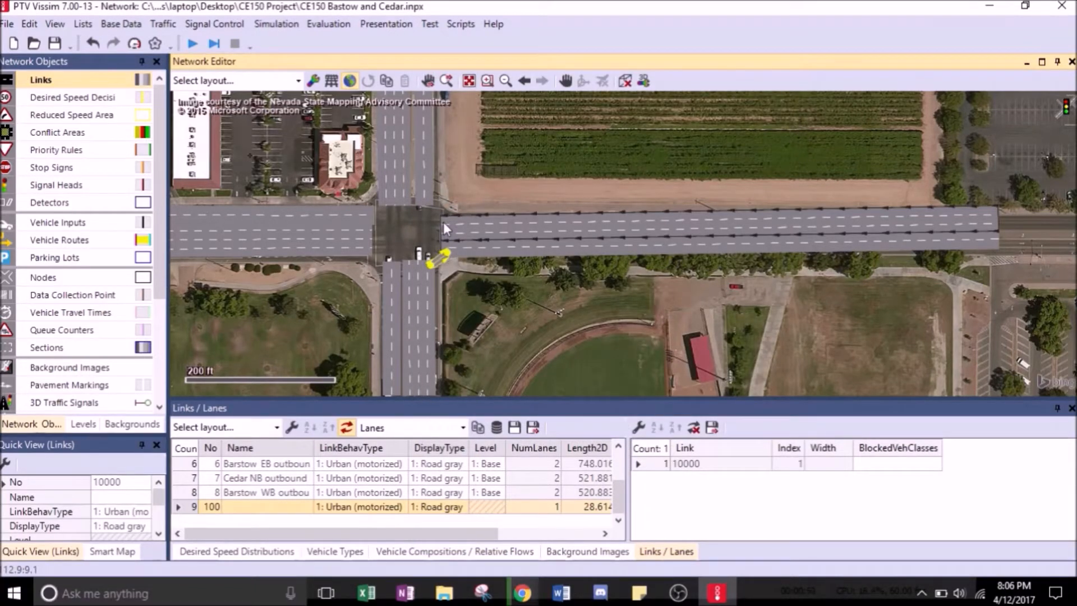
Add a right-turn connector from lane 1 of Barstow WB inbound to lane 1 of Cedar NB outbound.
drag(443, 224, 422, 203)
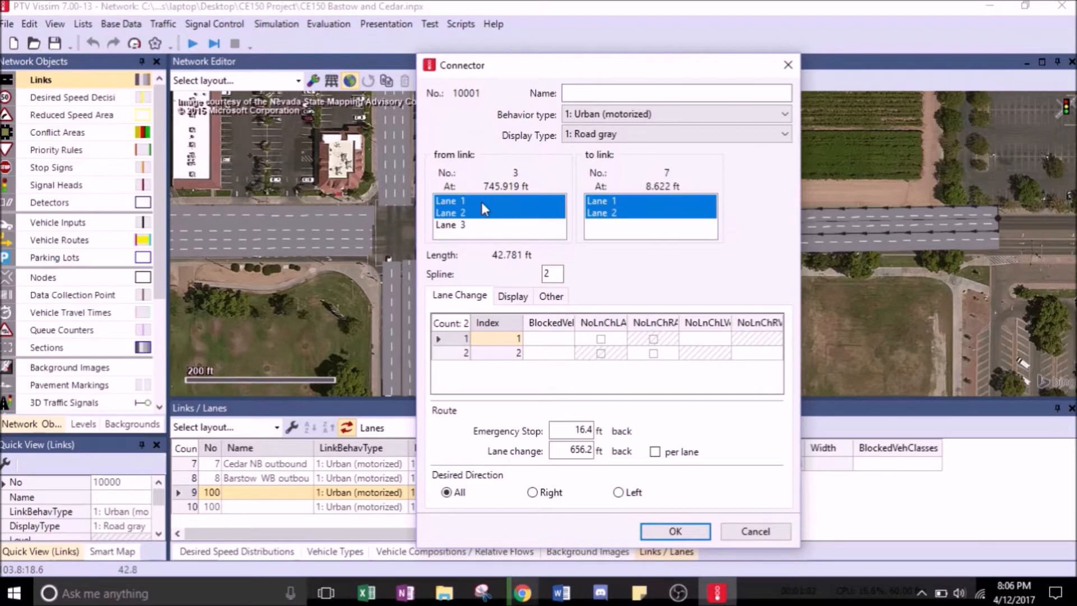
click(459, 202)
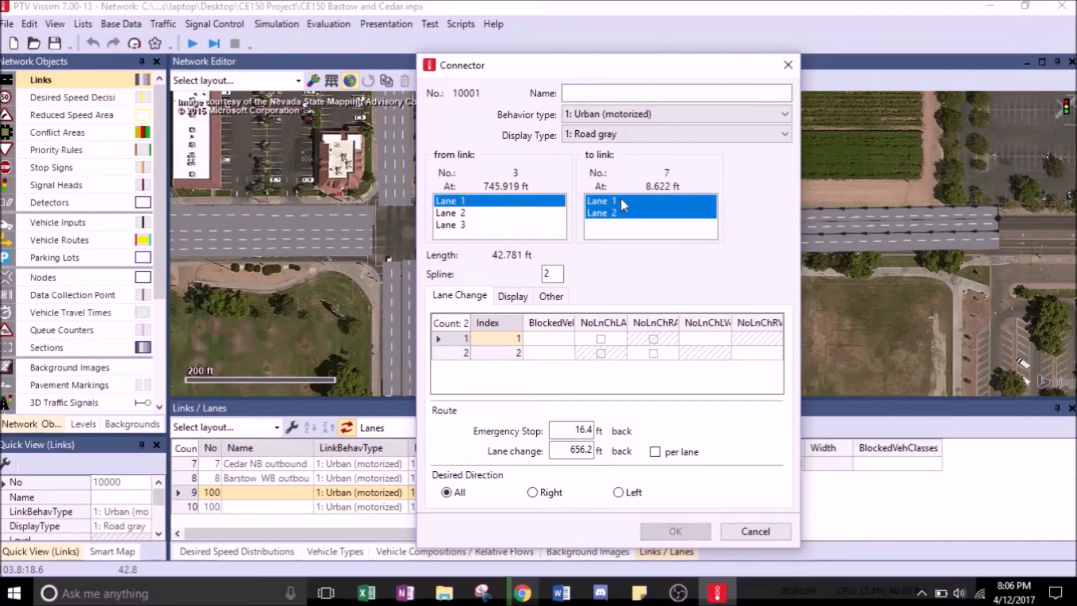
click(639, 202)
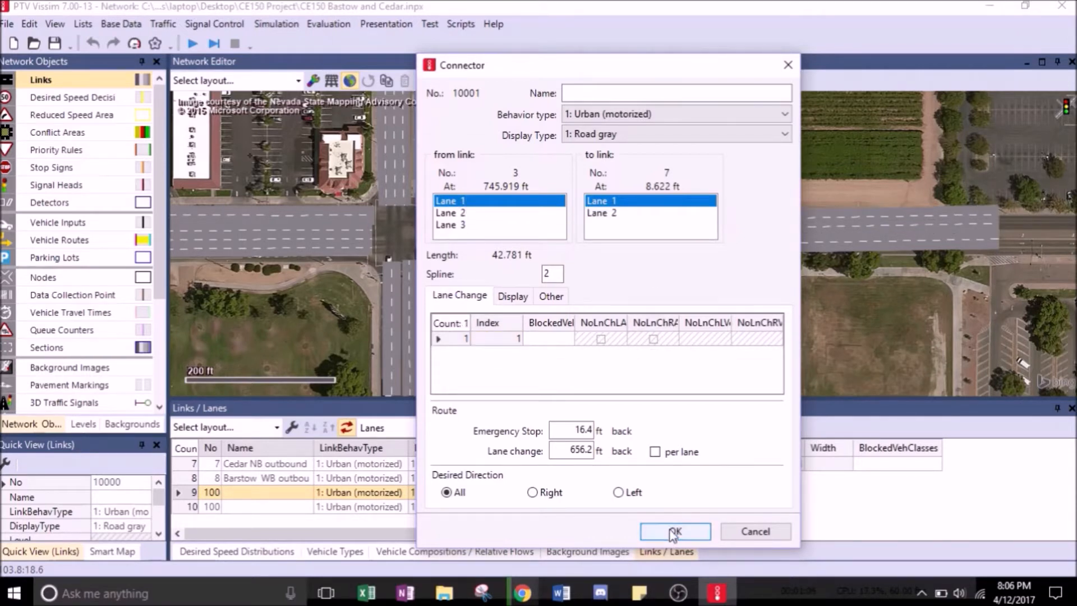
click(675, 531)
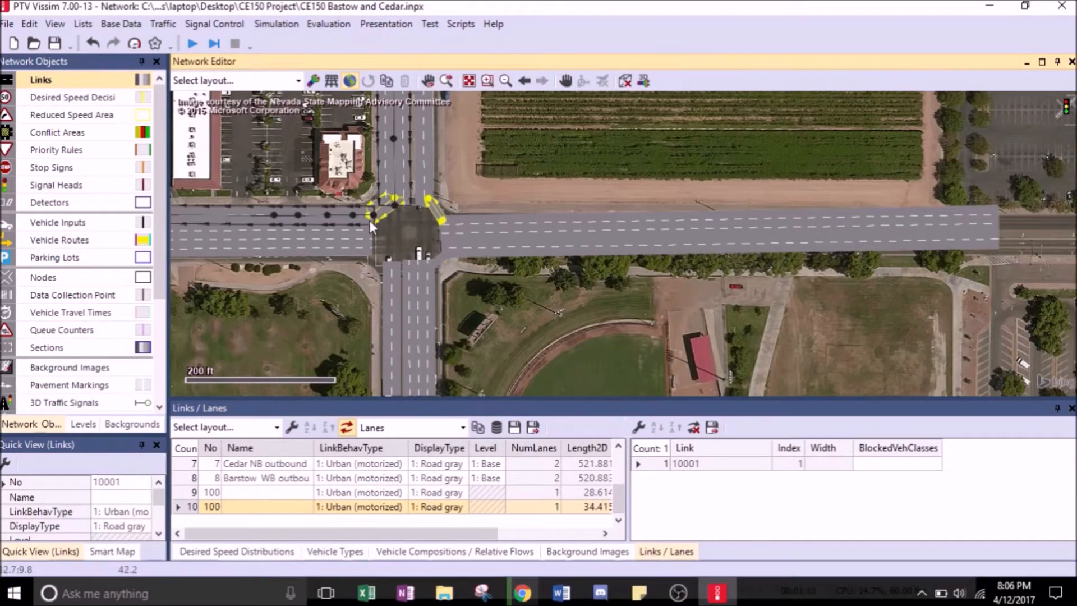
Add a right-turn connector from lane 1 of Cedar SB inbound to lane 1 of Barstow WB outbound.
right_click(369, 220)
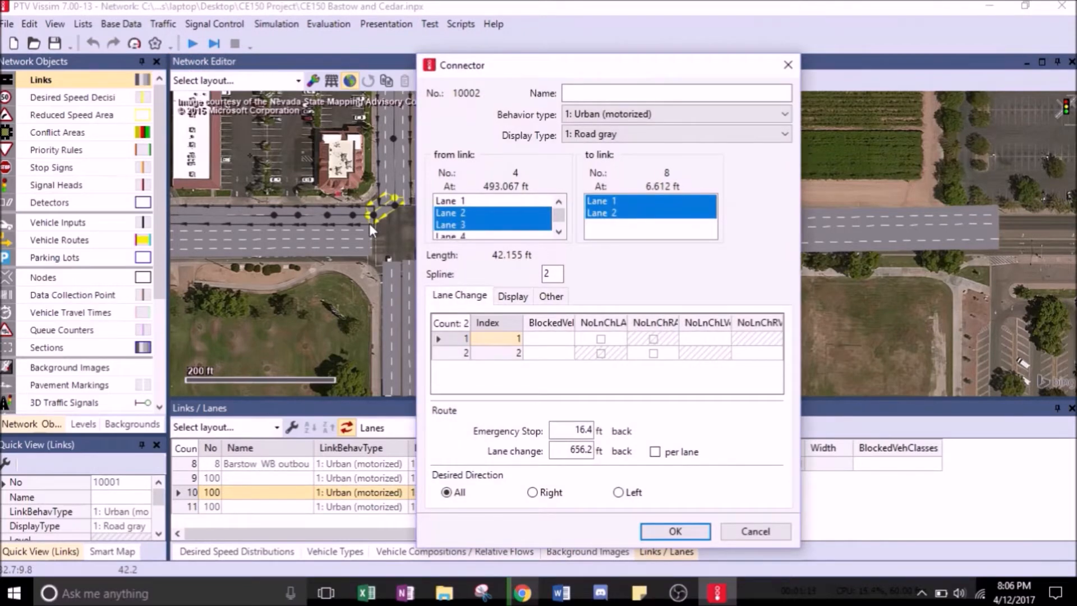
click(452, 201)
click(647, 211)
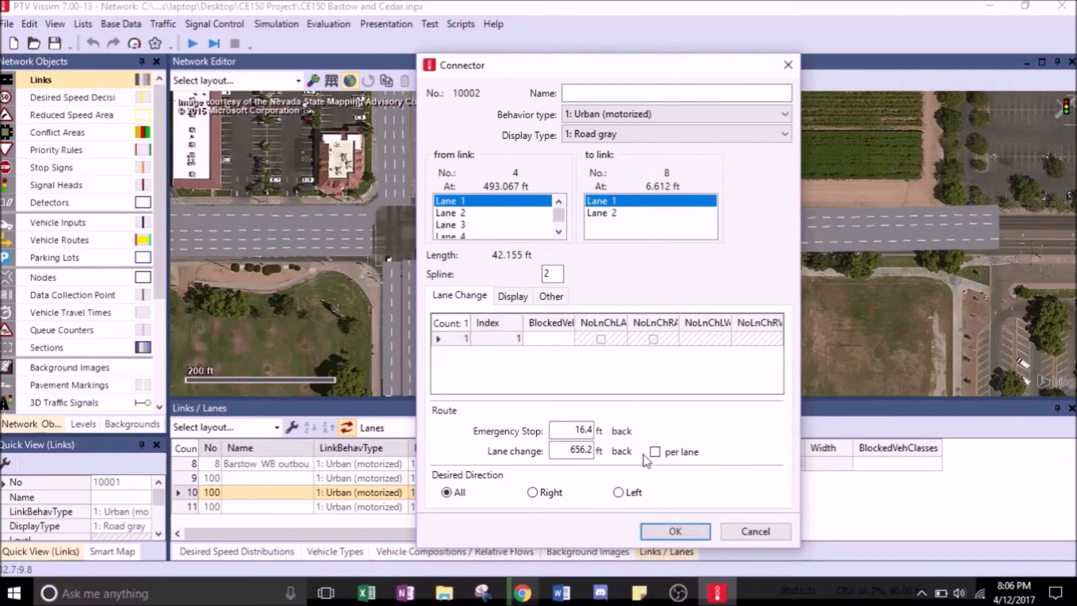
click(689, 532)
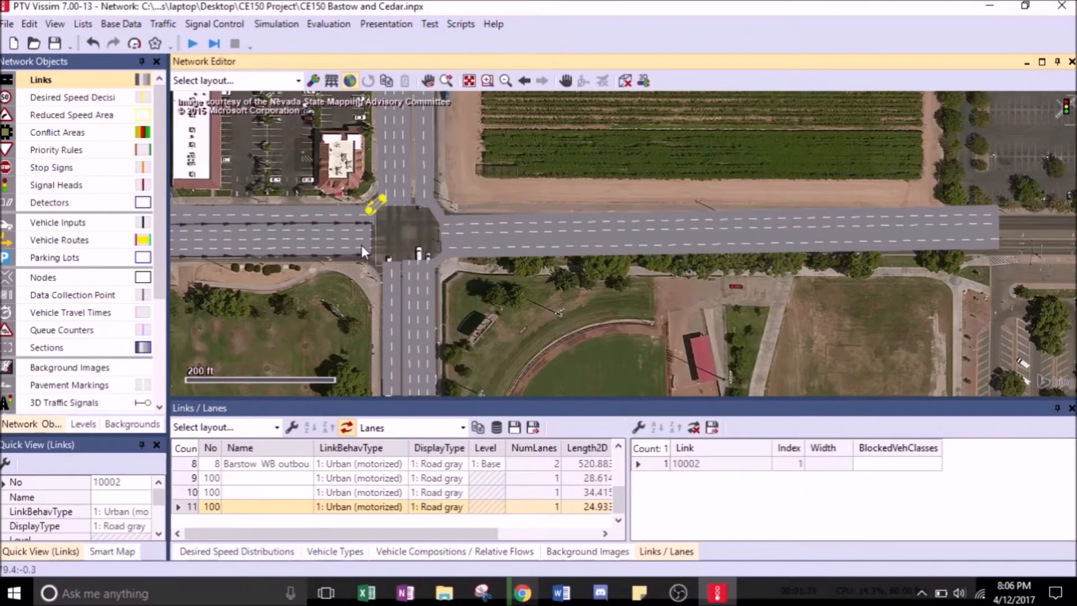
Add a right-turn connector from lane 1 of link 1, west of the intersection, to lane 1 of Cedar SB outbound.
mouse_move(361, 241)
mouse_down()
mouse_move(401, 251)
mouse_move(398, 268)
mouse_up()
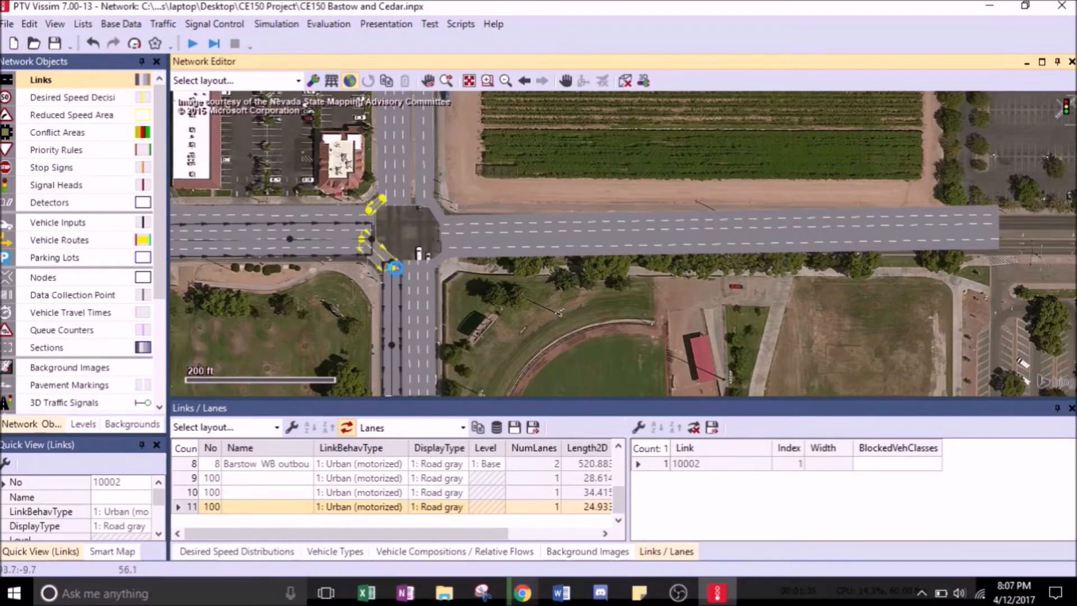
click(511, 202)
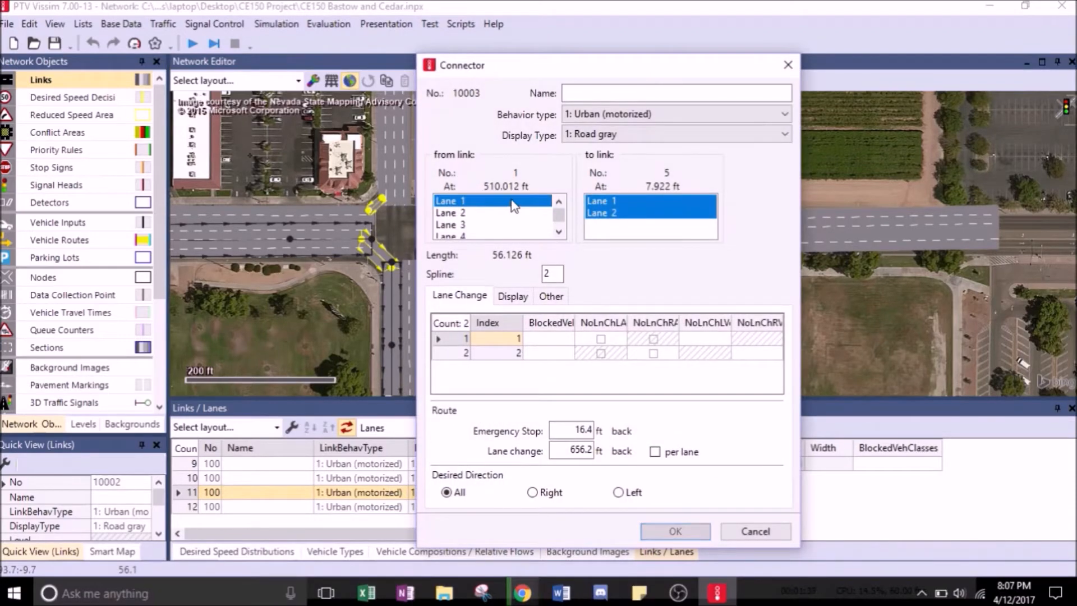
click(611, 201)
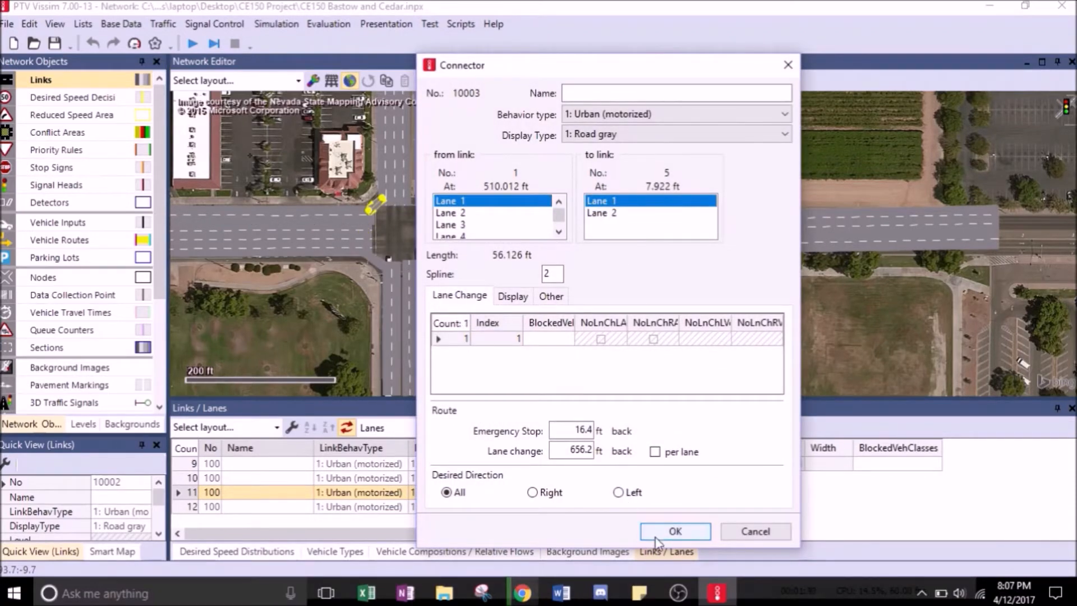
click(654, 530)
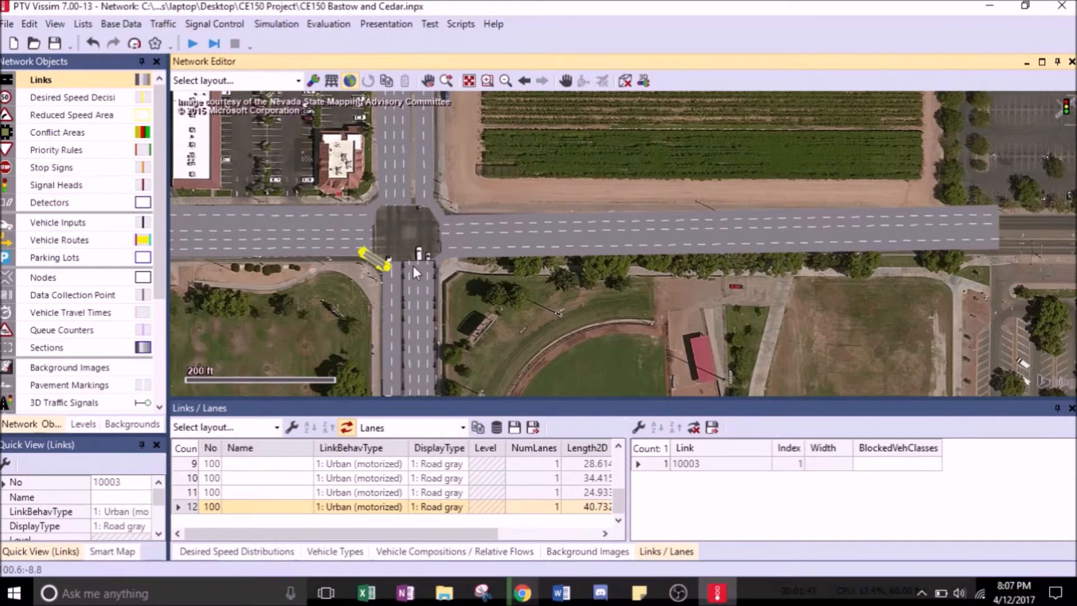
Add a left-turn connector from lane 4 of link 2 to lane 2 of Barstow WB outbound, with display type 34: Escalator balustrade.
drag(412, 264, 374, 225)
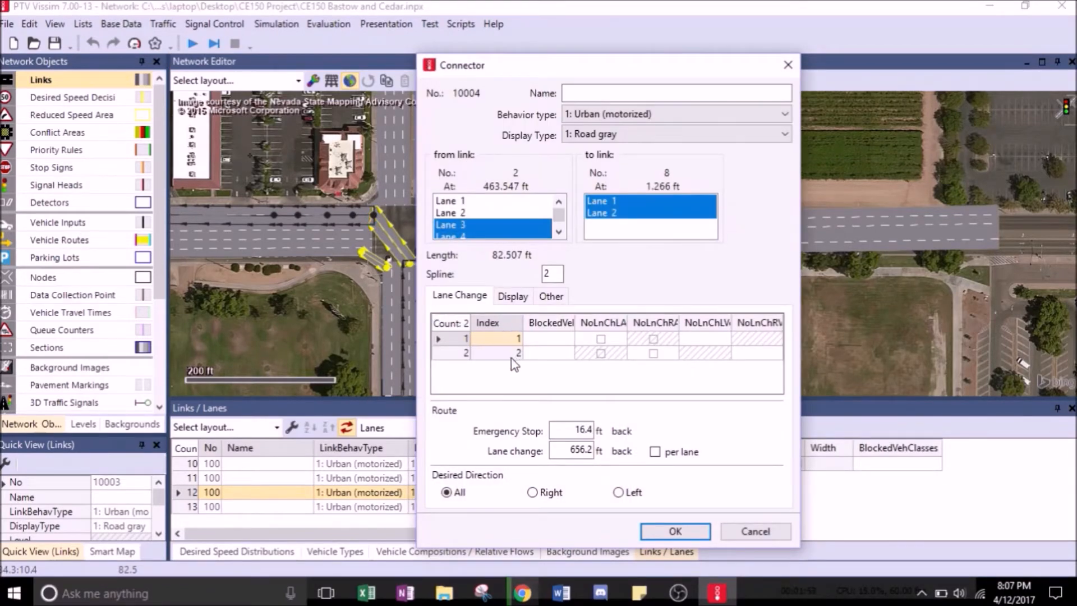
click(530, 236)
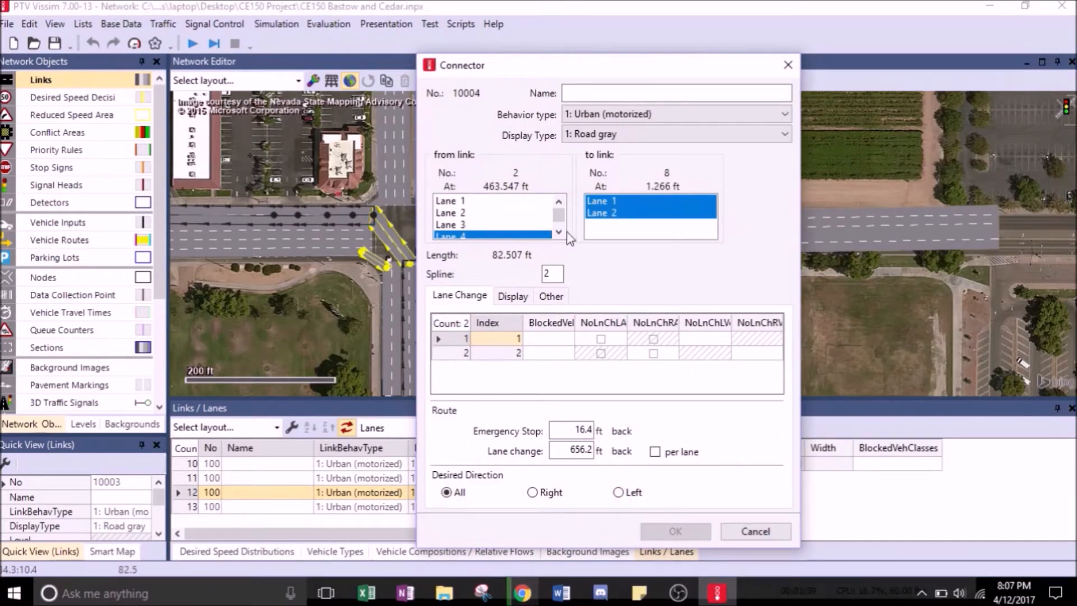
click(623, 212)
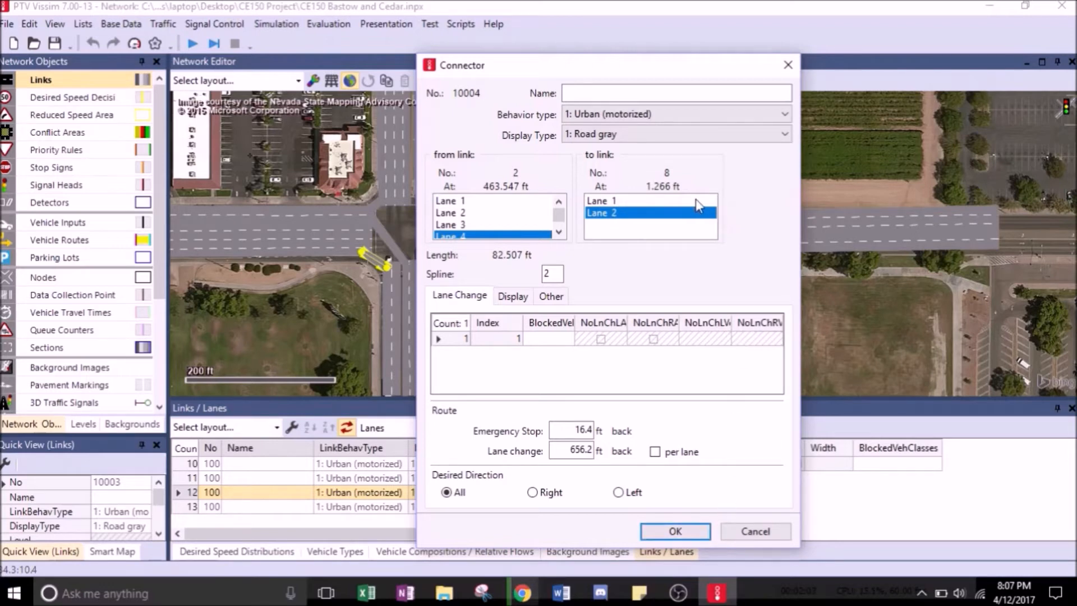
click(775, 132)
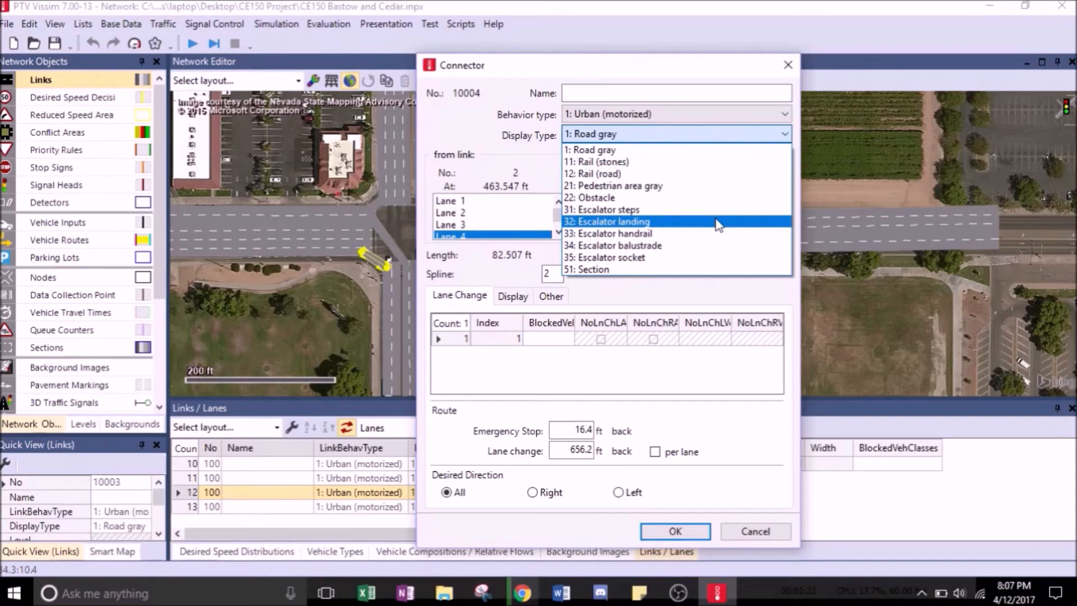
click(708, 246)
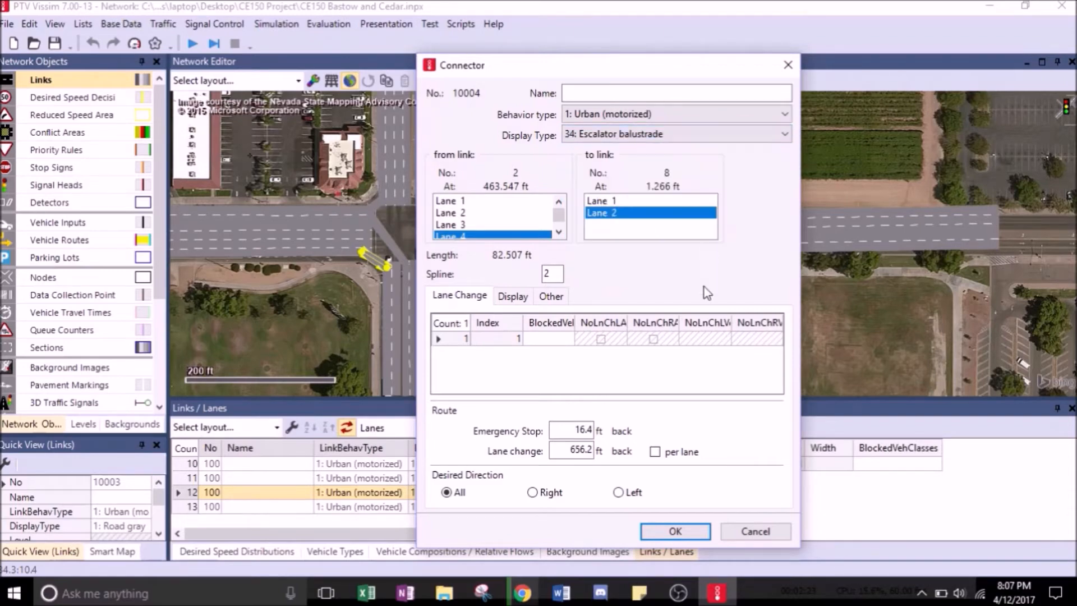
click(673, 531)
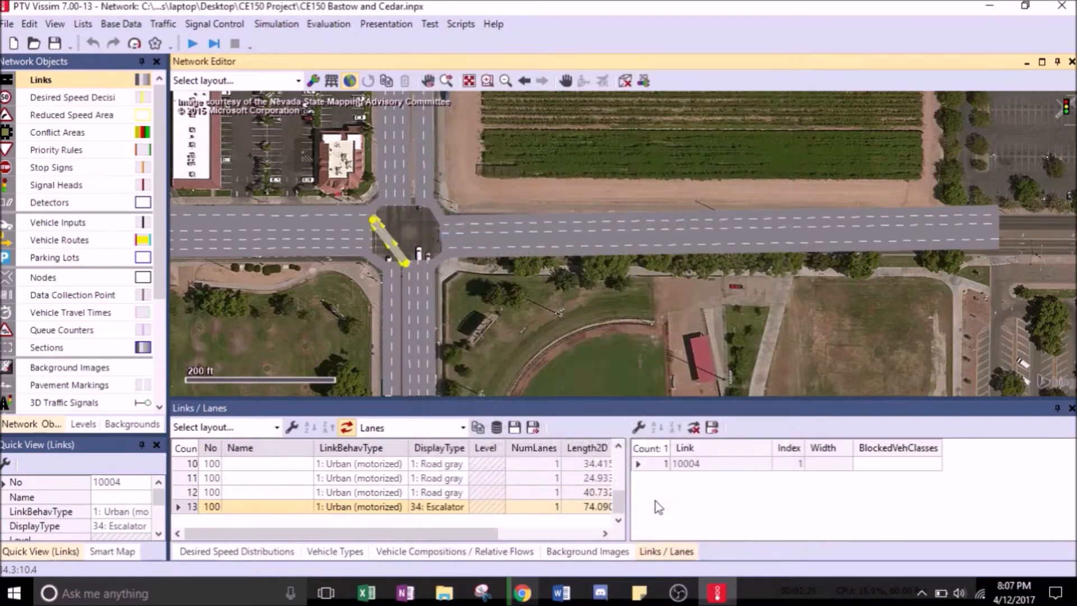
click(444, 227)
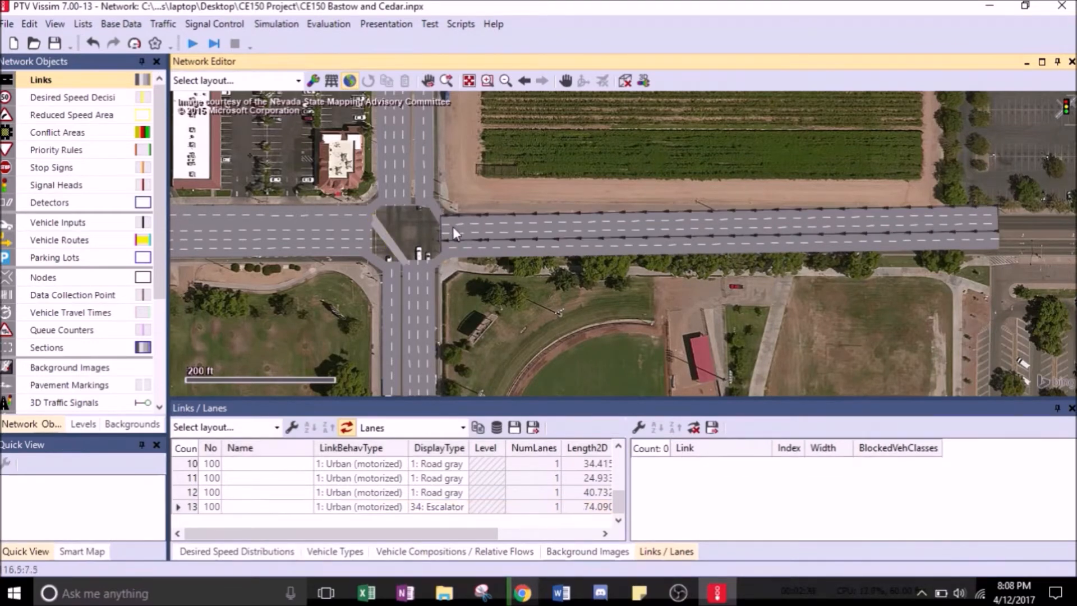
drag(441, 227, 392, 265)
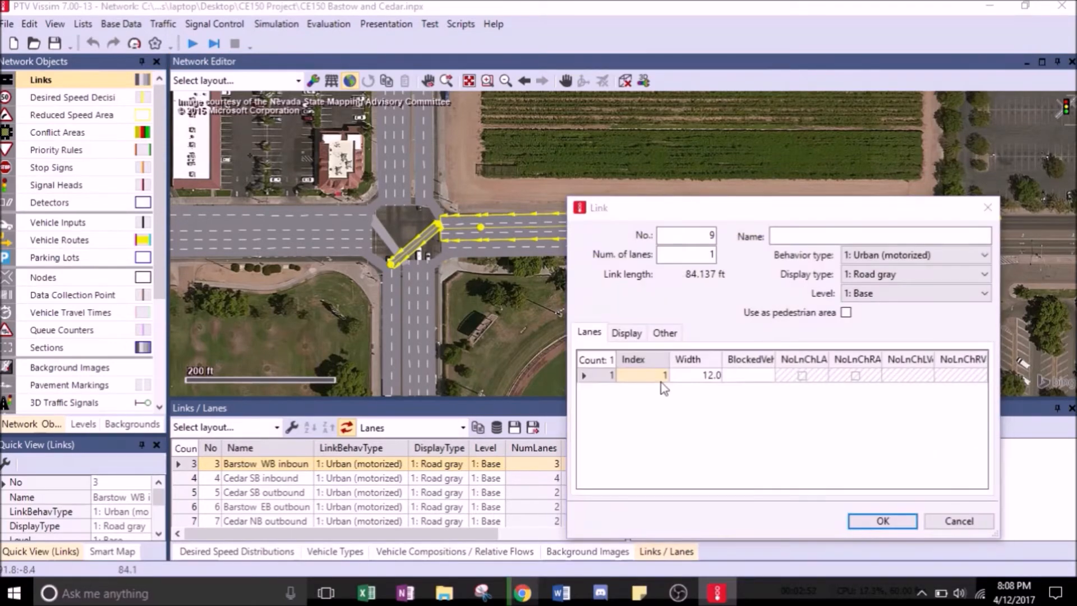
click(958, 520)
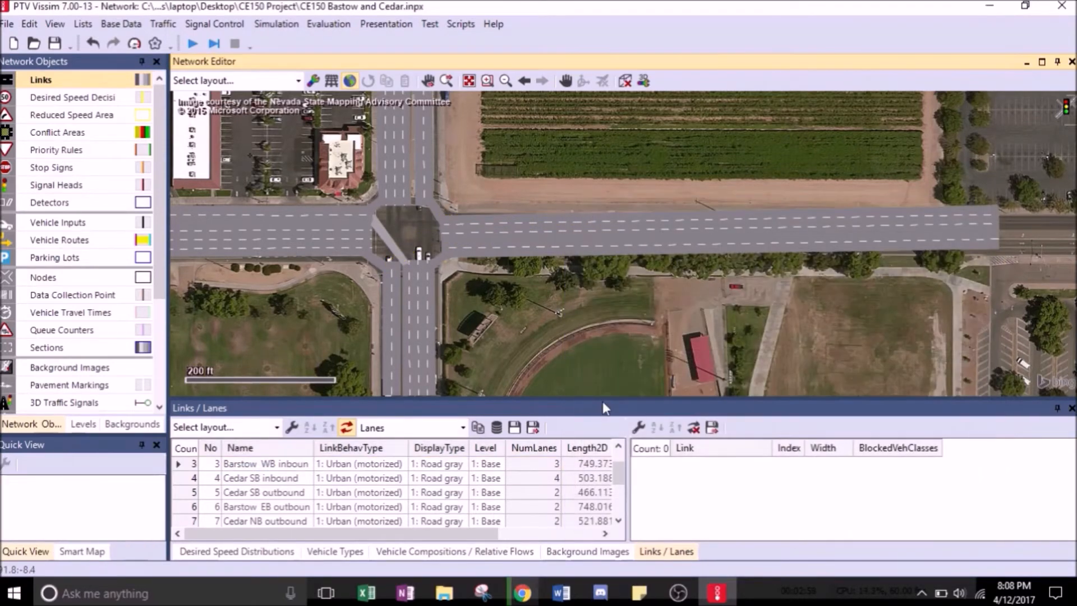
Add a left-turn connector from lane 3 of Barstow WB inbound to lane 2 of Cedar SB outbound, with display type 34: Escalator balustrade.
click(389, 280)
drag(446, 231, 386, 263)
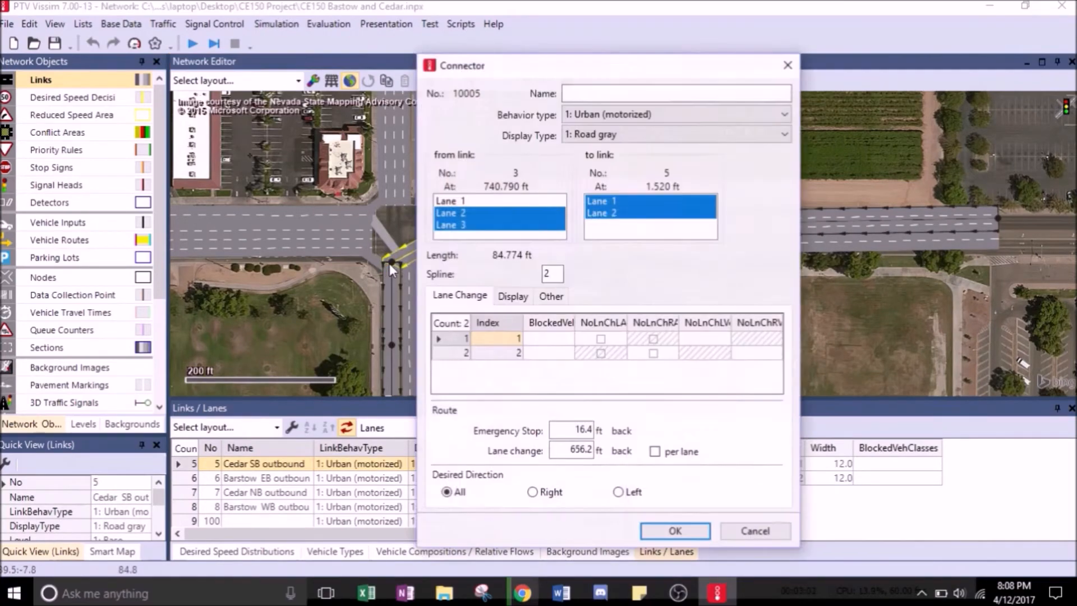
ctrl+click(595, 203)
ctrl+click(460, 225)
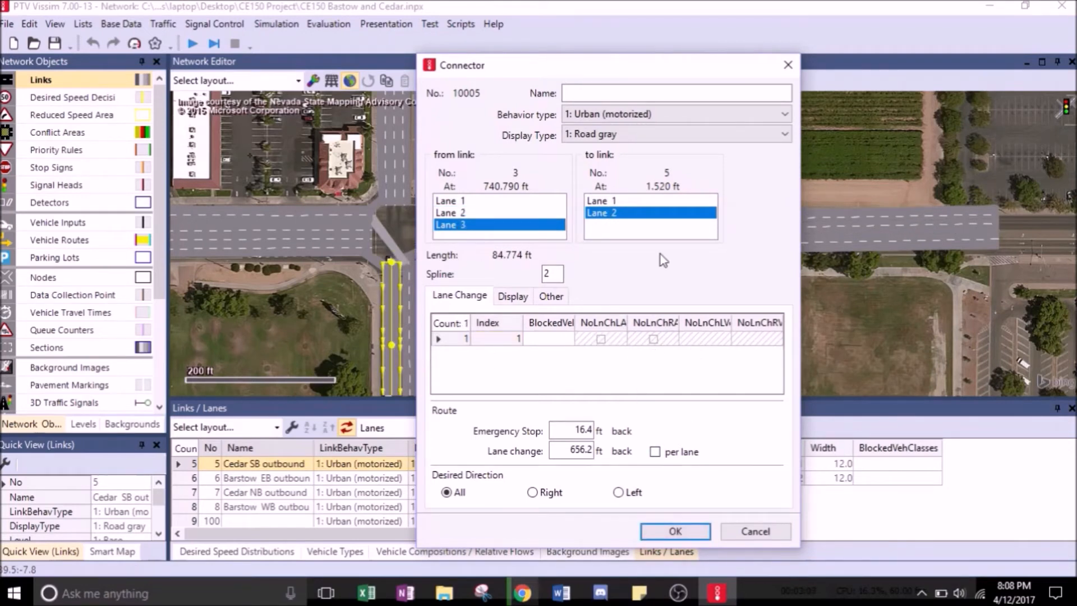
click(750, 135)
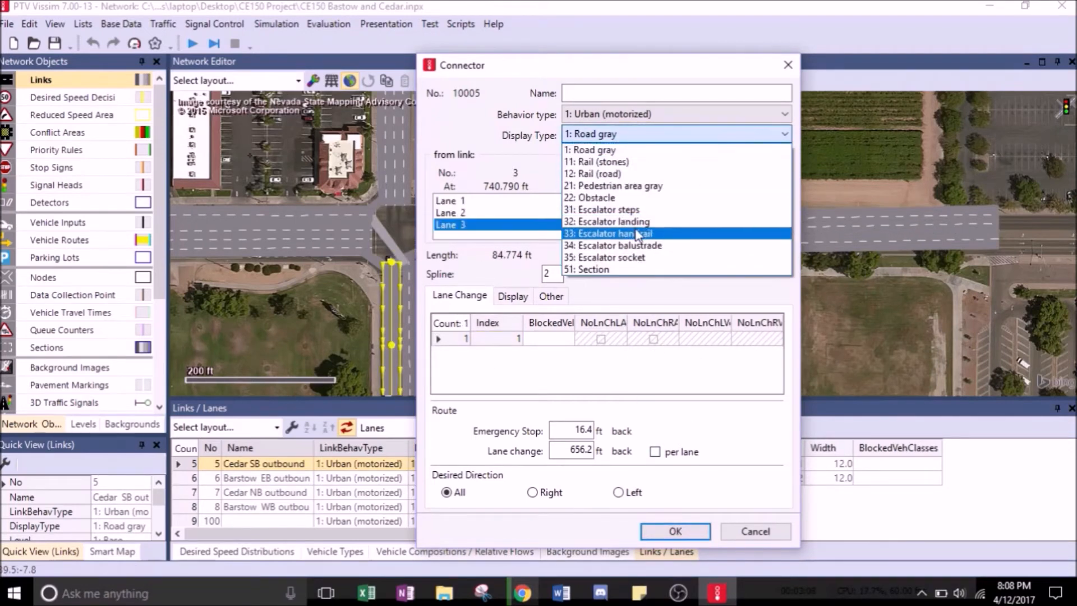
click(640, 242)
click(669, 534)
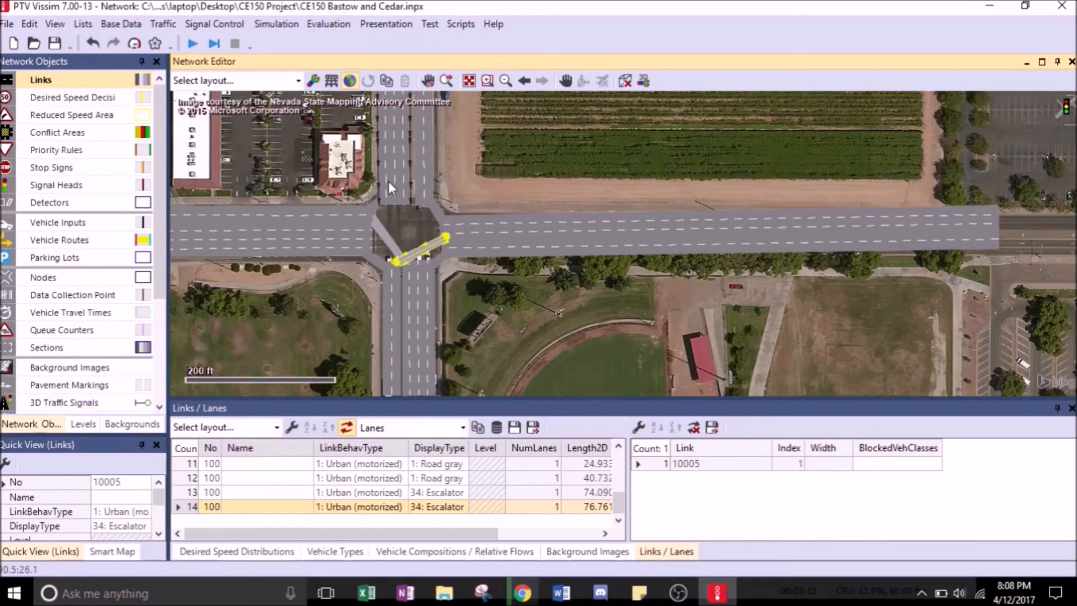
Add a left-turn connector from lane 4 of Cedar SB inbound to lane 2 of Barstow EB outbound, with display type 34: Escalator balustrade.
click(469, 246)
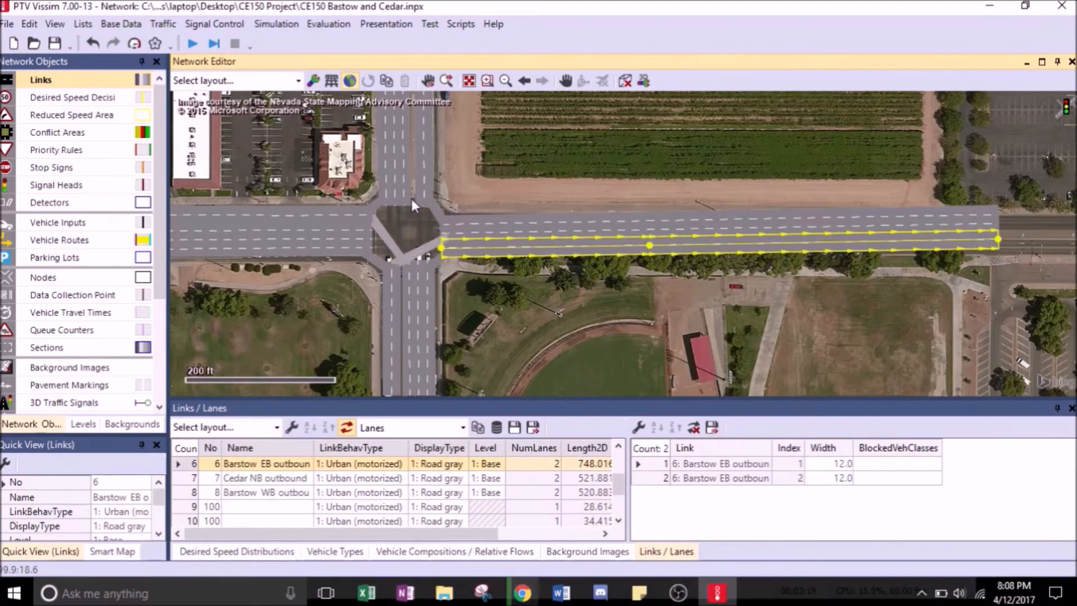
click(392, 193)
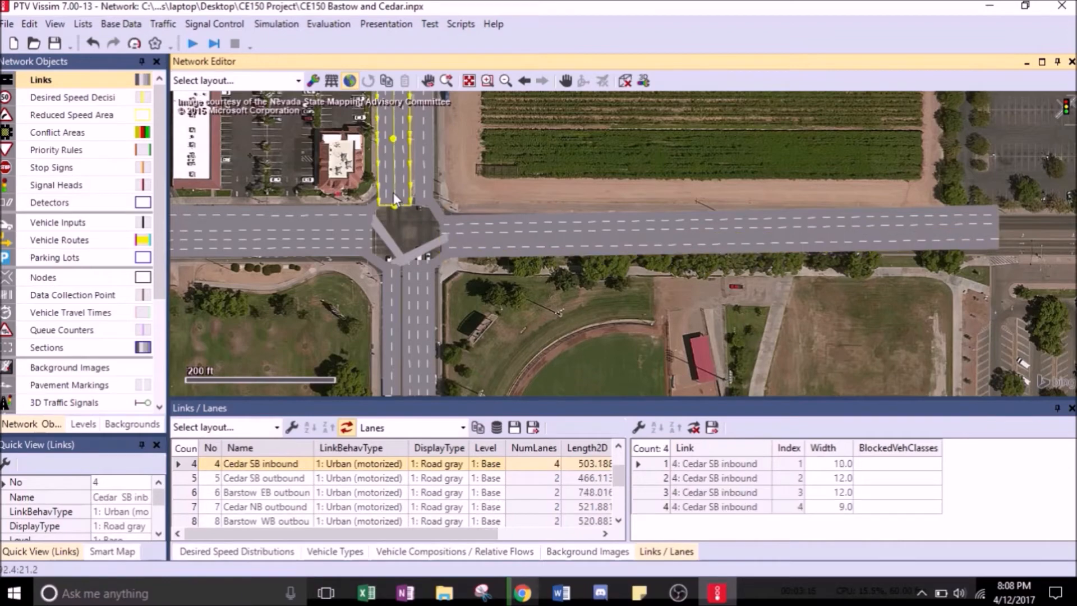
click(462, 246)
drag(403, 193, 444, 251)
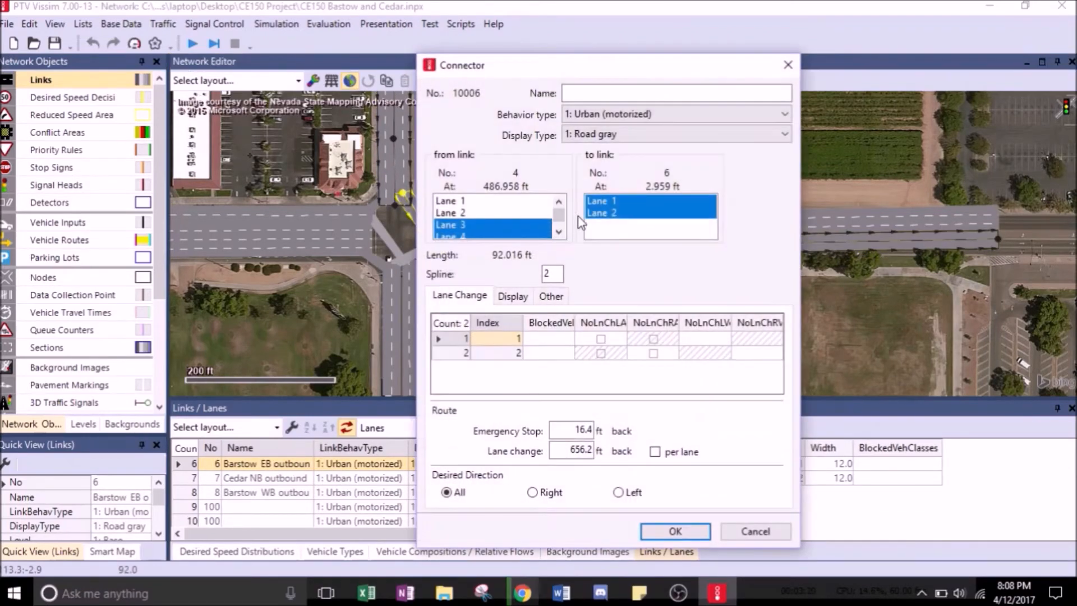
click(590, 216)
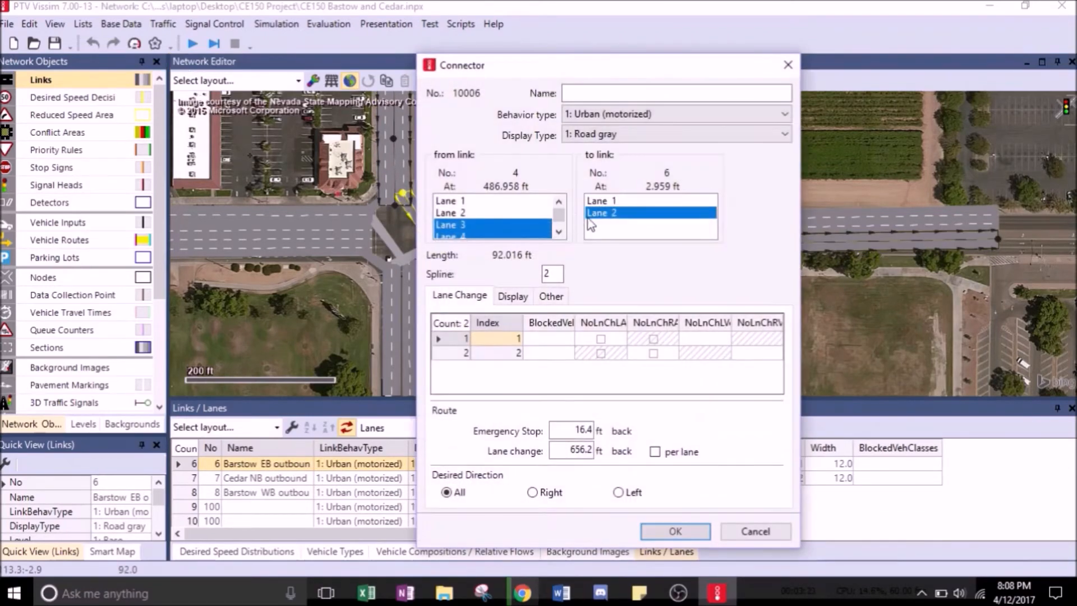
click(510, 235)
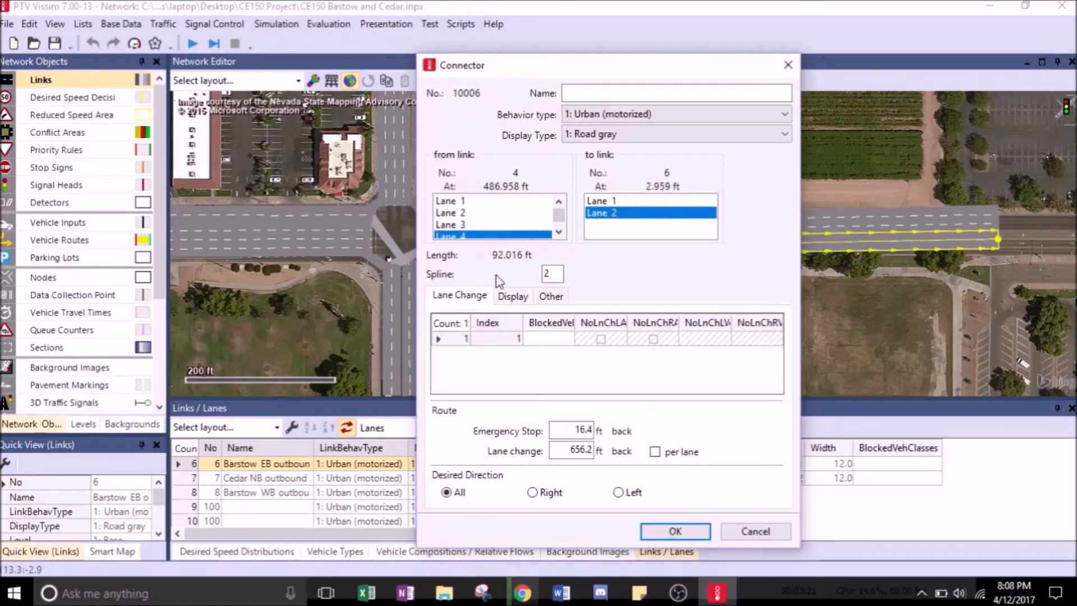
click(724, 134)
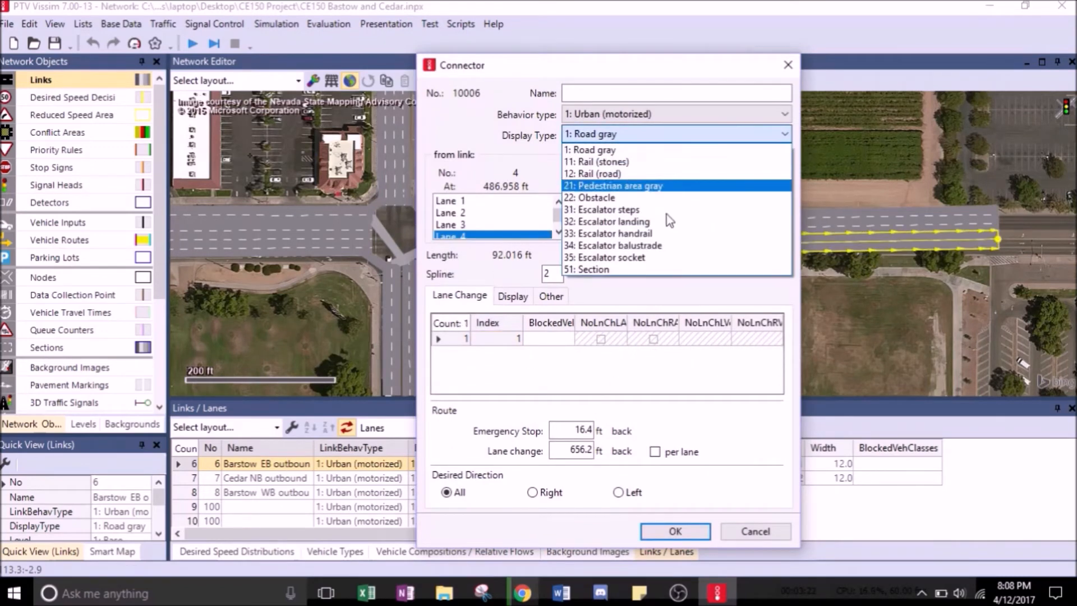
click(651, 245)
click(665, 537)
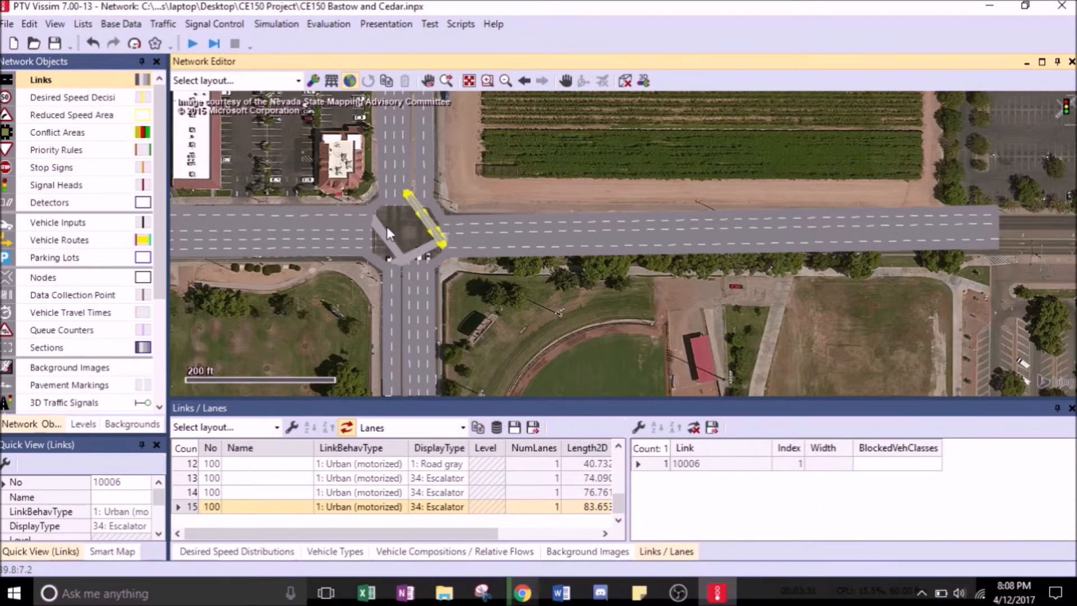
Add a left-turn connector from lane 4 of link 1 to lane 2 of Cedar NB outbound, with display type 34: Escalator balustrade.
click(419, 185)
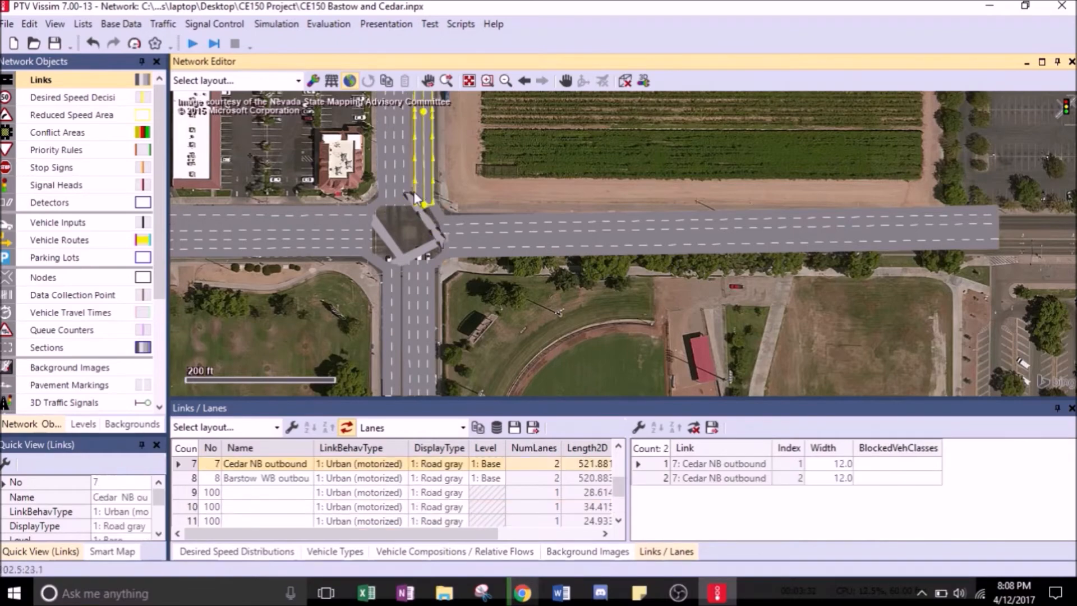
drag(355, 232, 423, 207)
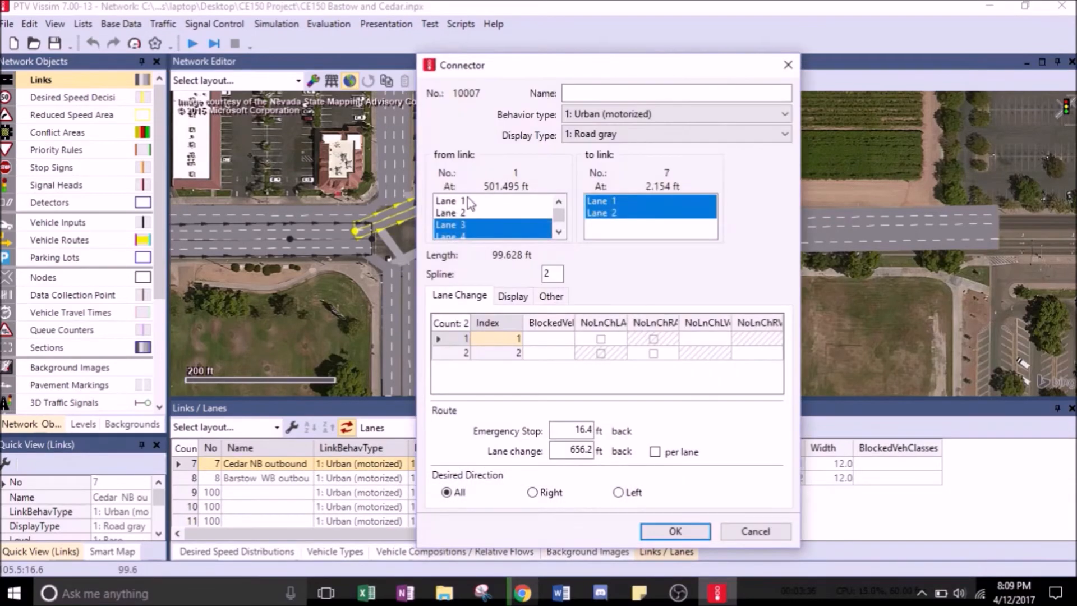
click(600, 215)
click(499, 236)
click(671, 138)
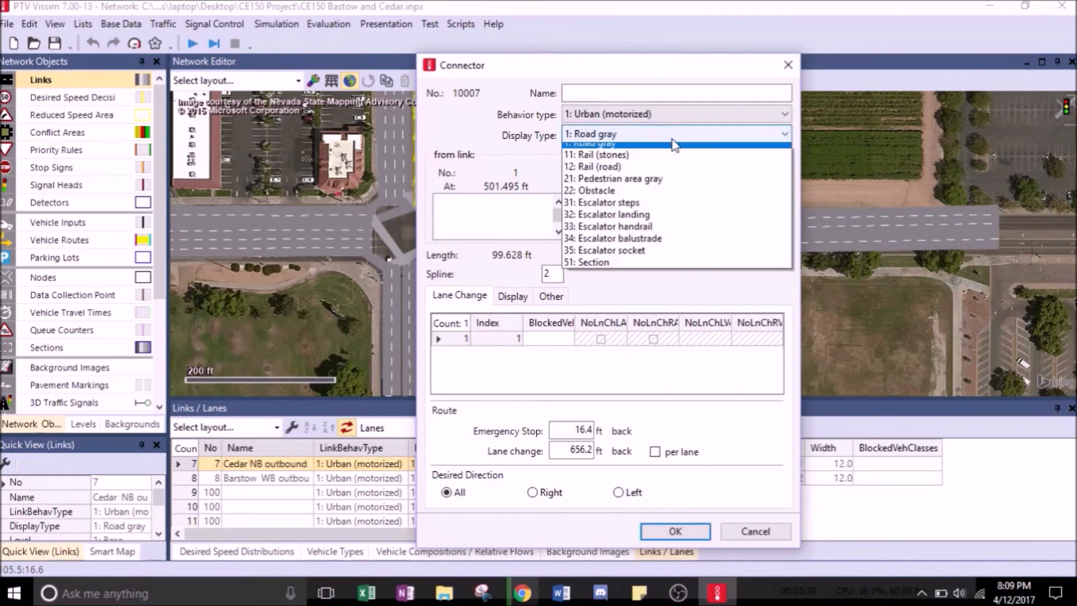
click(654, 247)
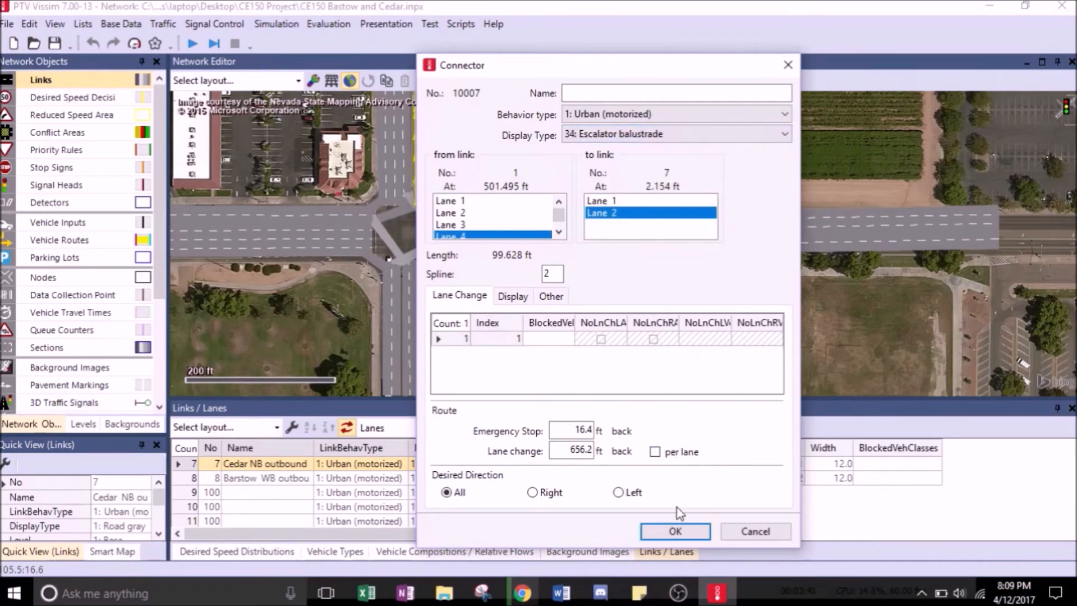
click(677, 533)
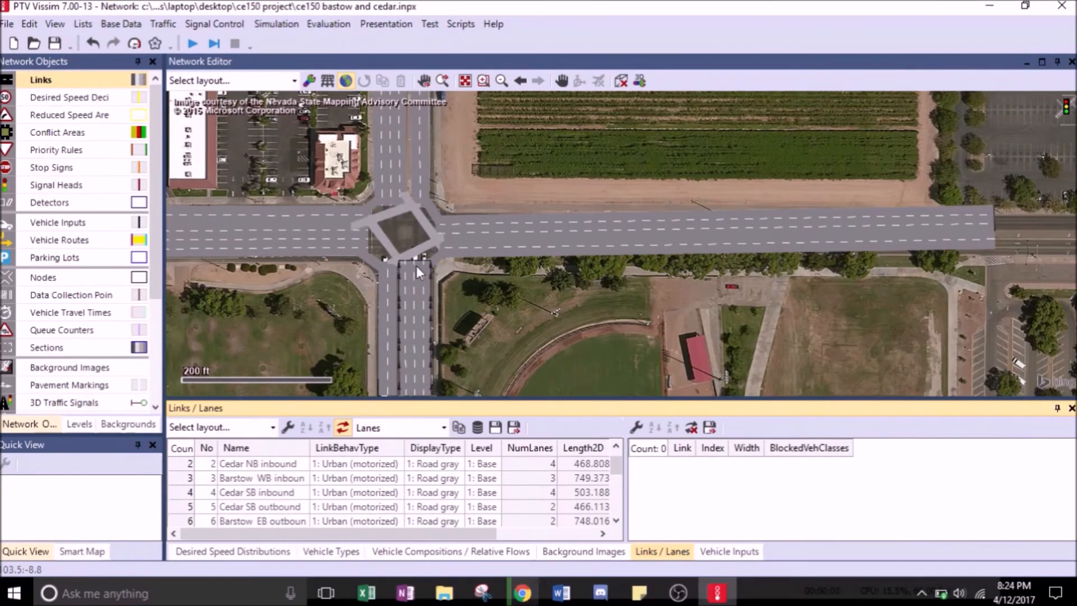
Add a through connector from lanes 2 and 3 of Cedar NB inbound to lanes 1 and 2 of Cedar NB outbound.
click(416, 266)
click(425, 184)
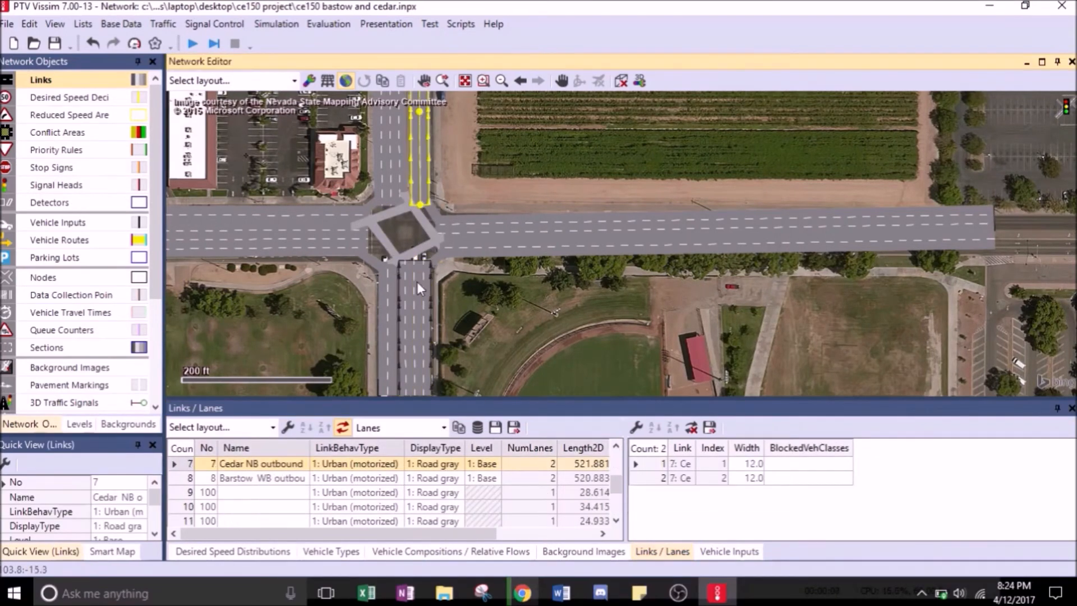
drag(418, 268, 416, 202)
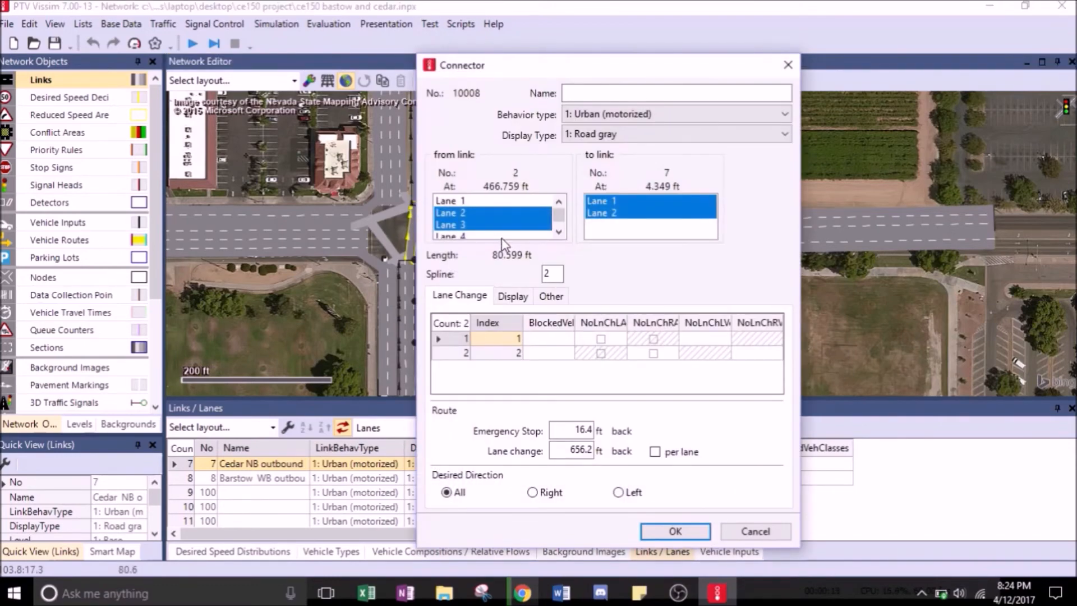
drag(584, 70, 696, 88)
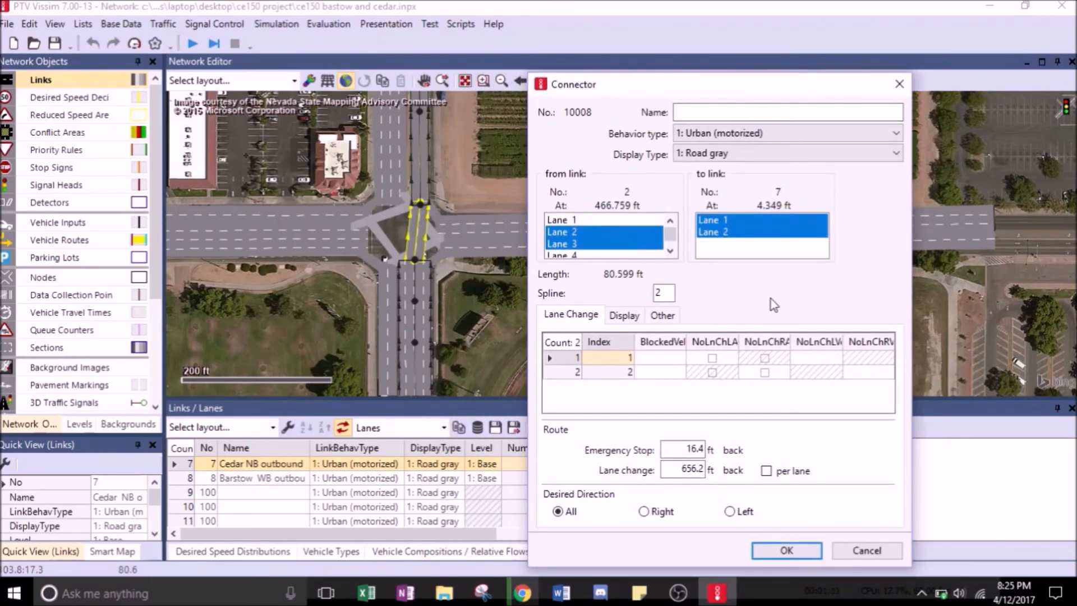
click(789, 551)
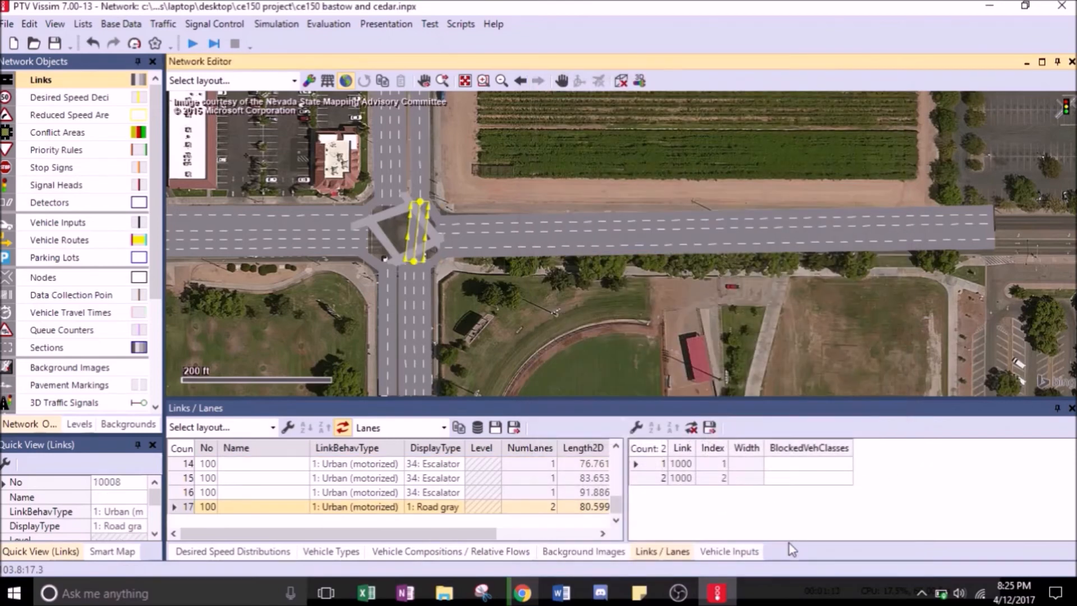
Add a through connector from lanes 2 and 3 of Cedar SB inbound to lanes 1 and 2 of Cedar SB outbound.
click(390, 201)
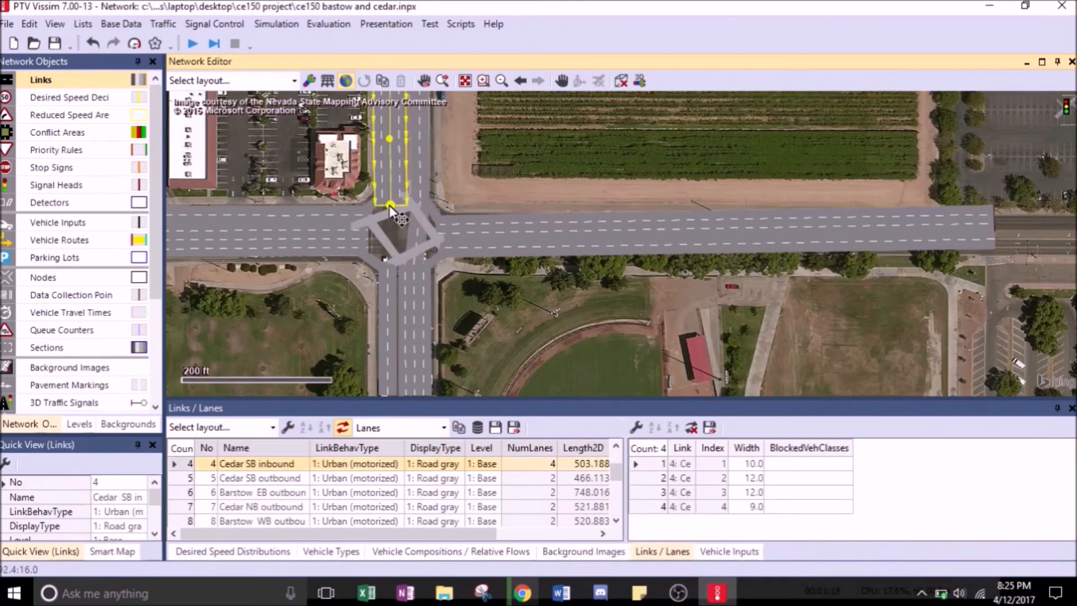
click(385, 300)
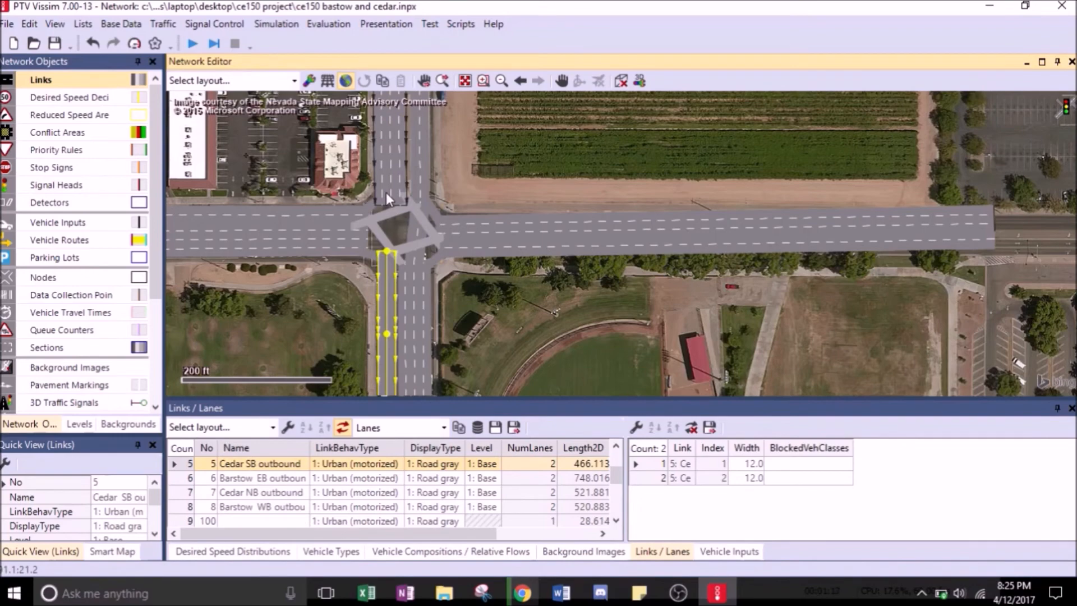
click(386, 193)
drag(390, 207, 387, 262)
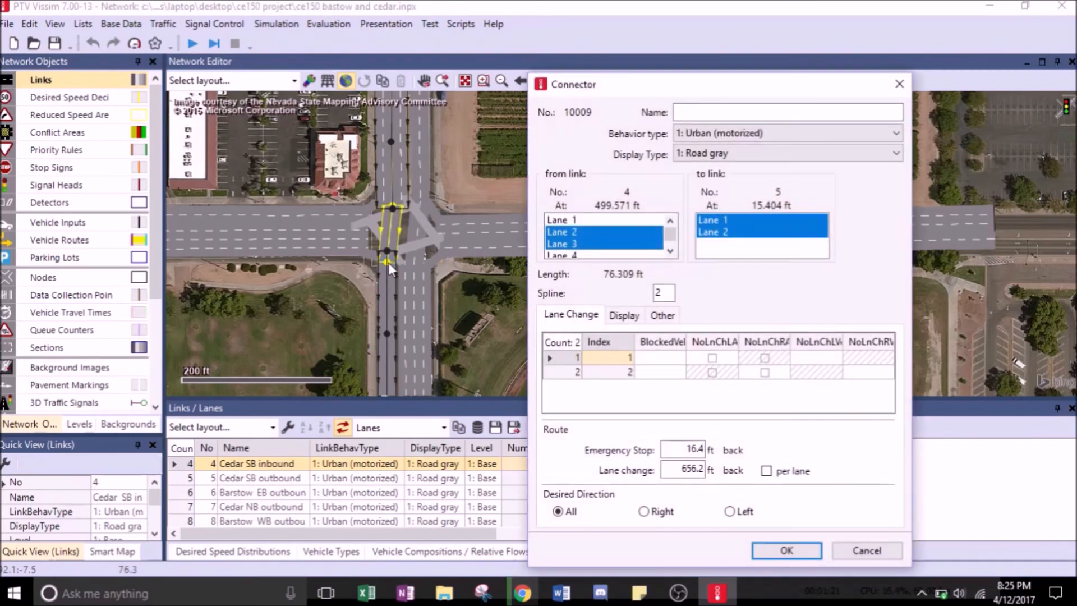
click(786, 549)
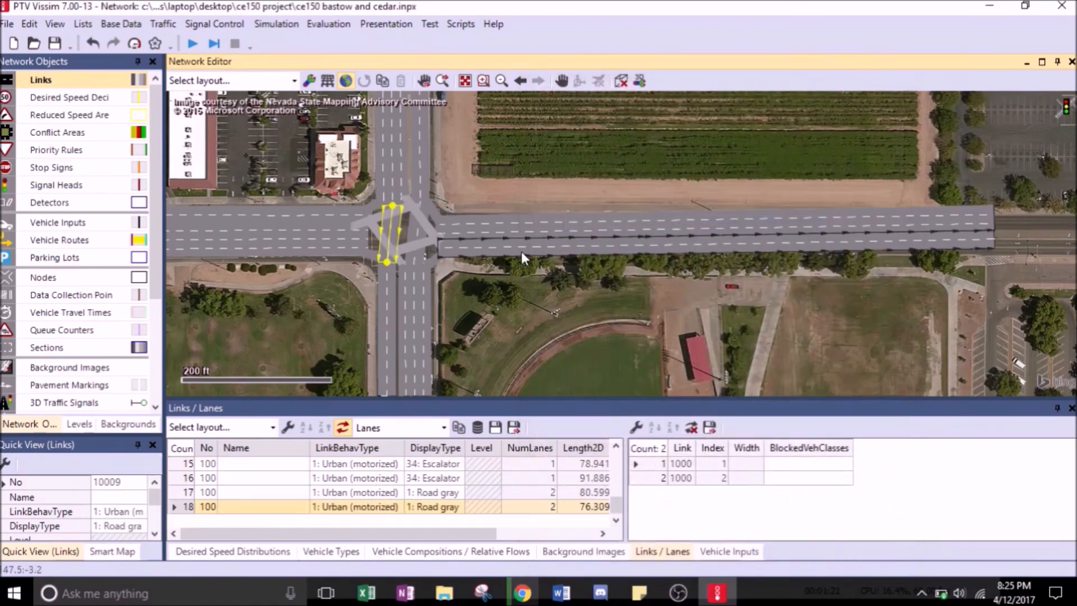
click(448, 231)
mouse_move(438, 230)
mouse_down()
mouse_move(353, 222)
mouse_move(438, 225)
mouse_up()
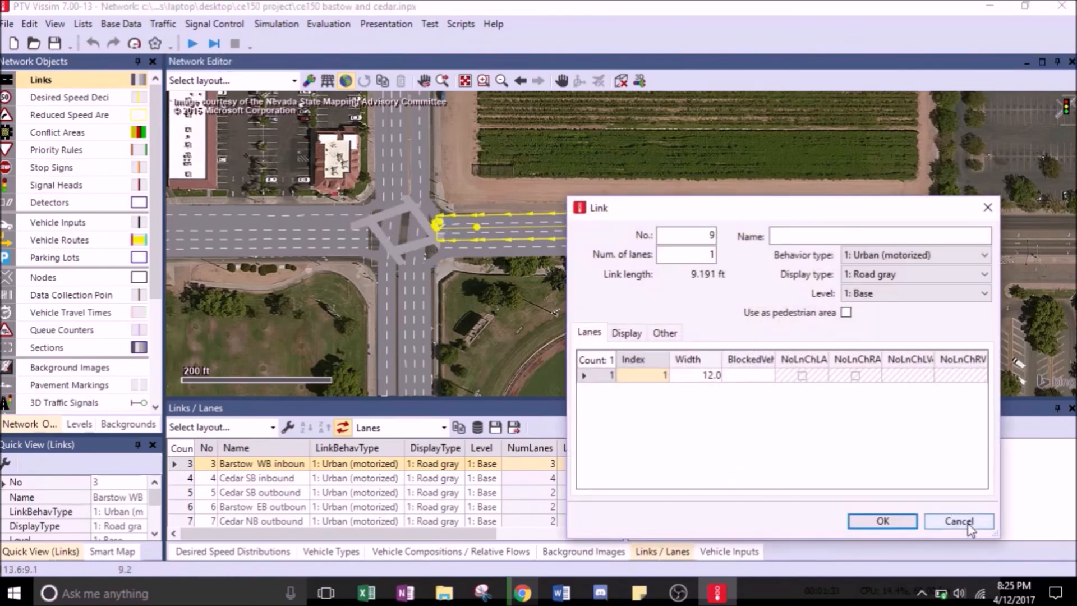
click(967, 524)
Add a two-lane through connector across the intersection from Barstow WB inbound to Barstow WB outbound.
click(280, 208)
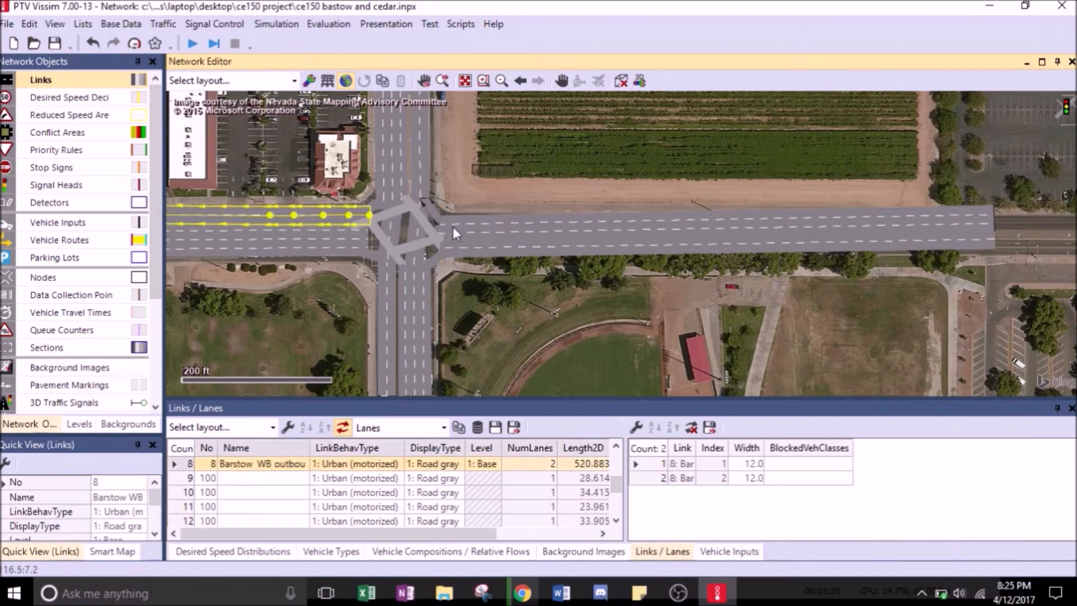
drag(455, 225, 363, 217)
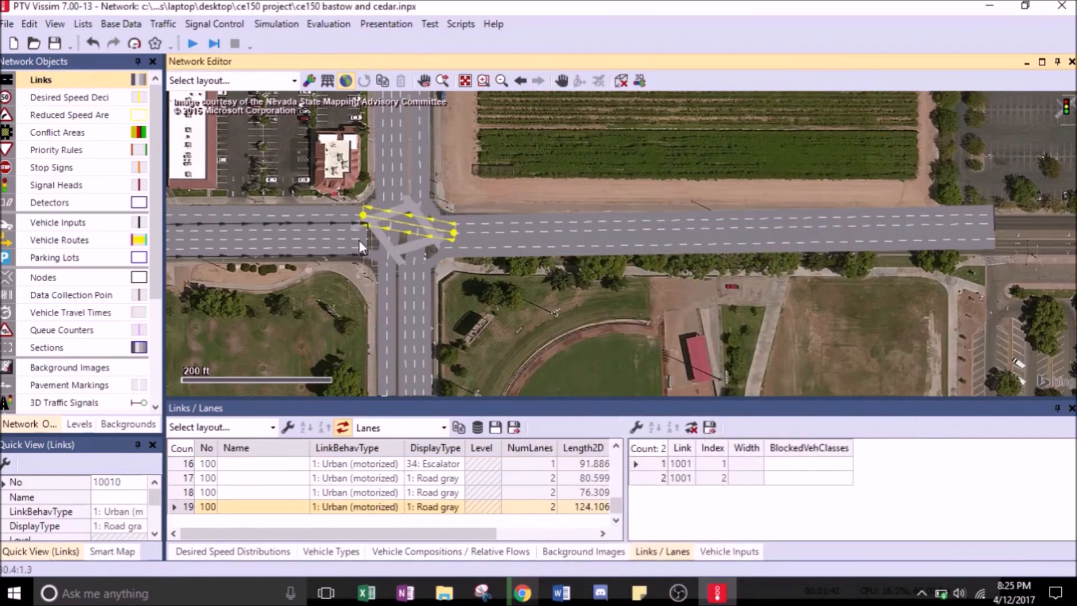
Add a through connector from lanes 2 and 3 of link 1 to lanes 1 and 2 of Barstow EB outbound.
click(474, 245)
drag(354, 242, 438, 251)
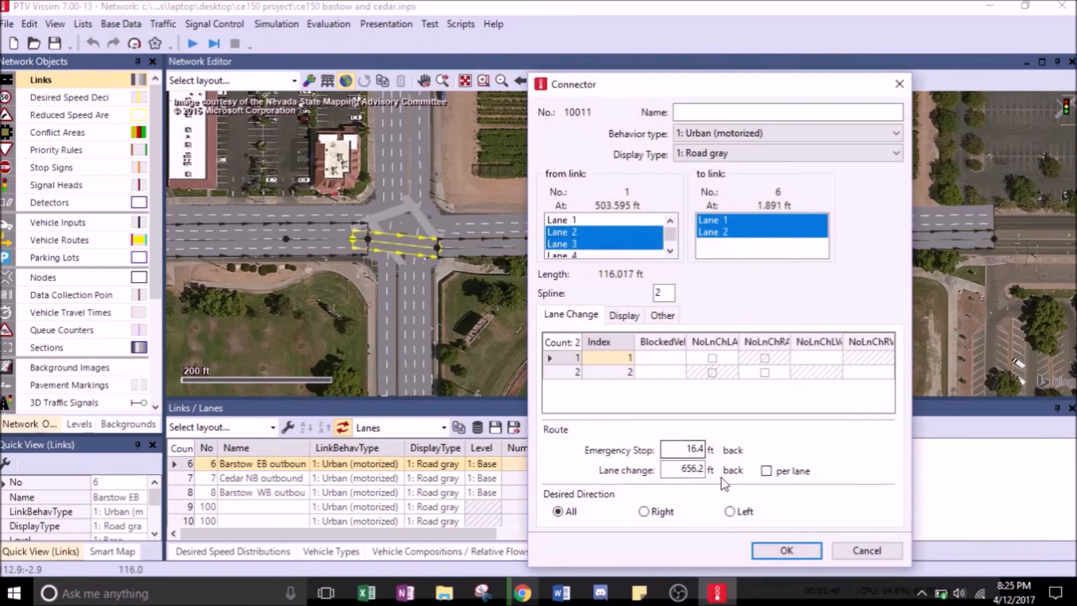
click(769, 550)
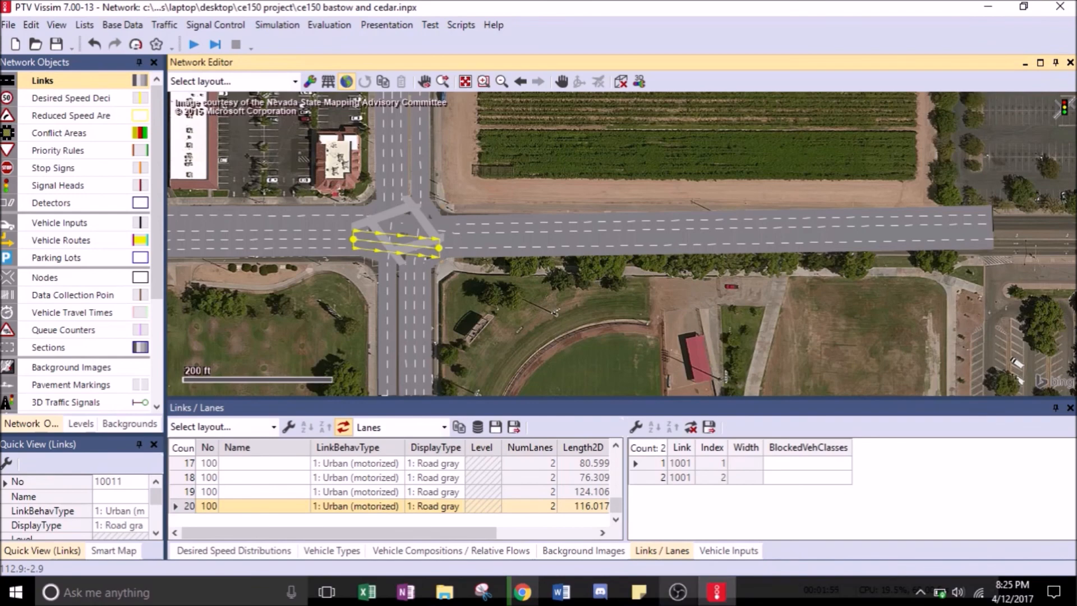
mouse_move(687, 600)
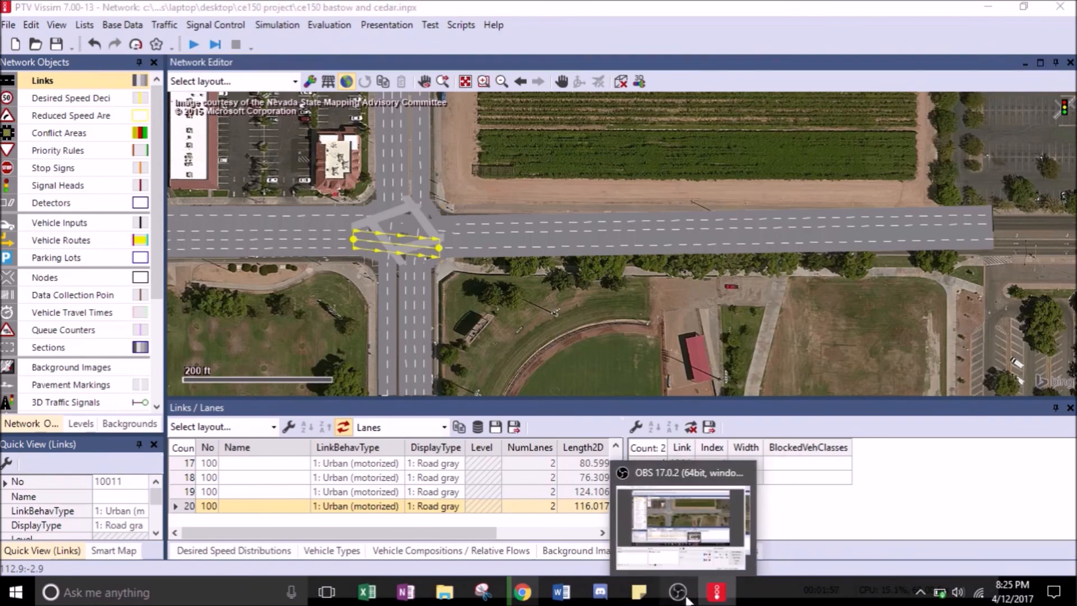